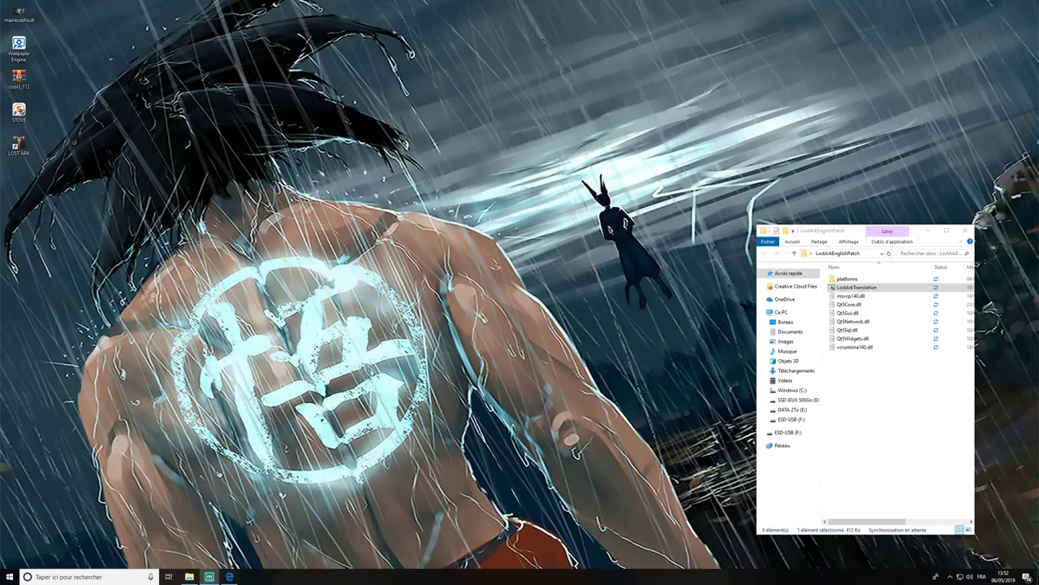
- Bring Edge back in front of the open LostArkEnglishPatch folder
{"action": "left_click", "coordinate": [232, 577]}
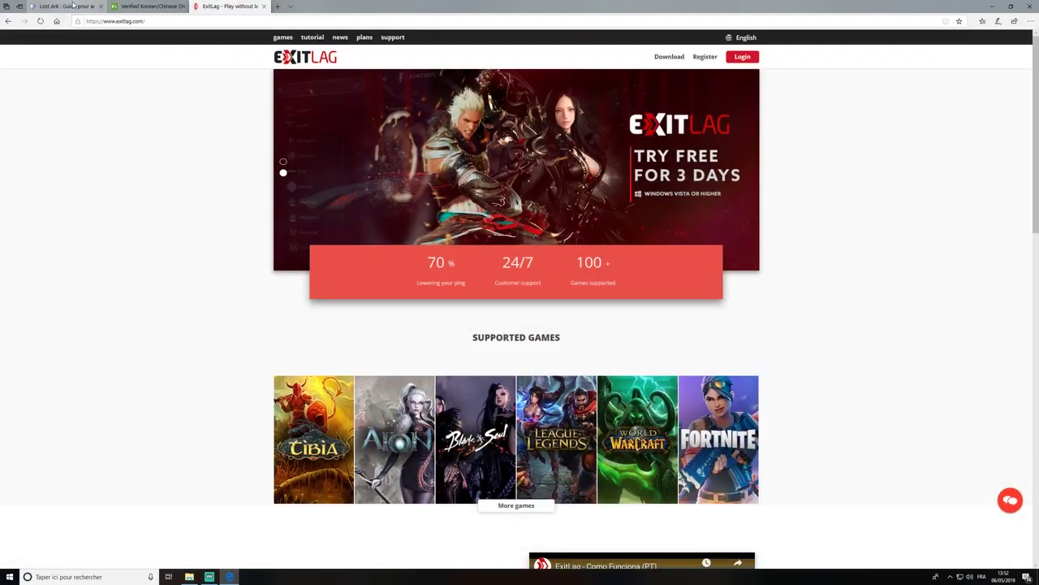
- Switch to Millenium.org's Lost Ark Korean-version guide and scroll through its Etape 1 account offers
{"action": "left_click", "coordinate": [73, 6]}
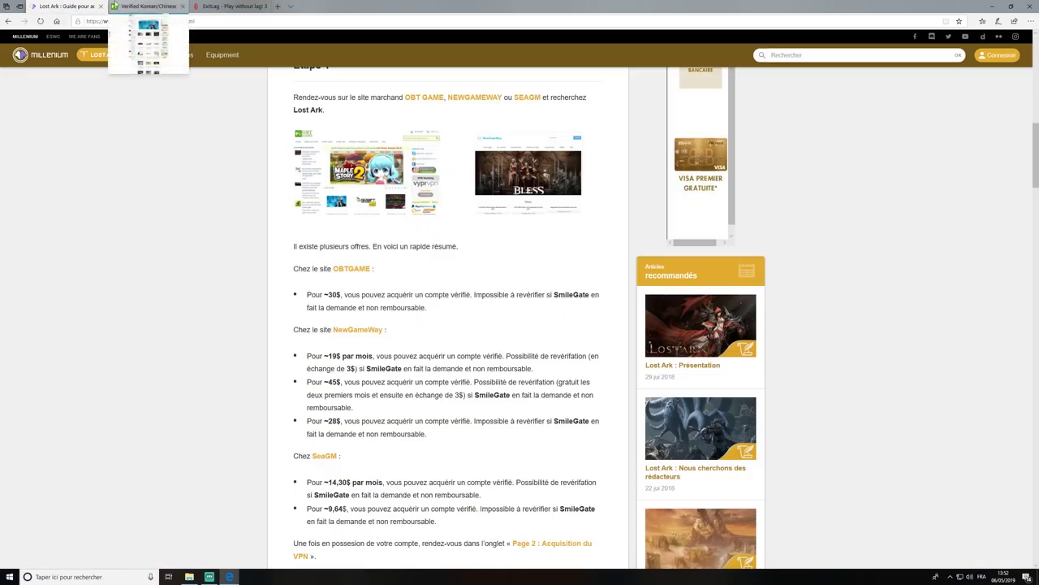
{"action": "scroll", "coordinate": [372, 341], "scroll_direction": "down", "scroll_amount": 10}
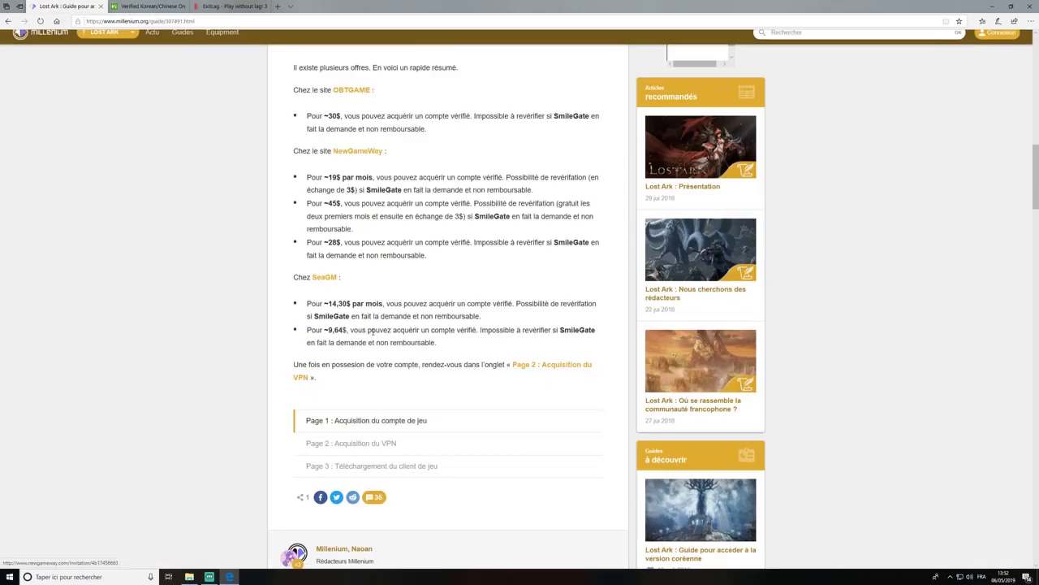
{"action": "scroll", "coordinate": [372, 340], "scroll_direction": "up", "scroll_amount": 10}
{"action": "scroll", "coordinate": [374, 348], "scroll_direction": "down", "scroll_amount": 3}
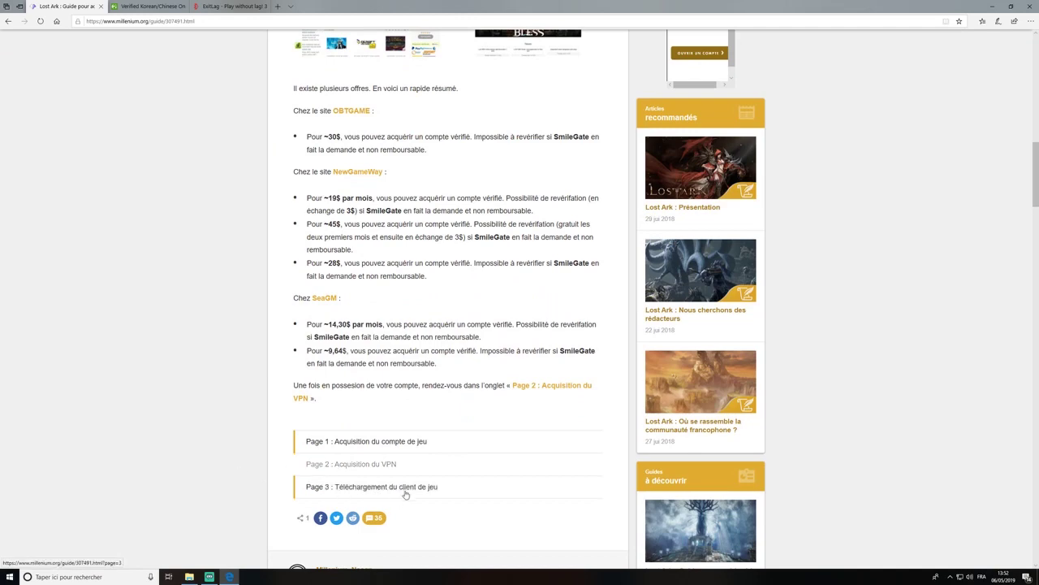
{"action": "scroll", "coordinate": [432, 488], "scroll_direction": "up", "scroll_amount": 15}
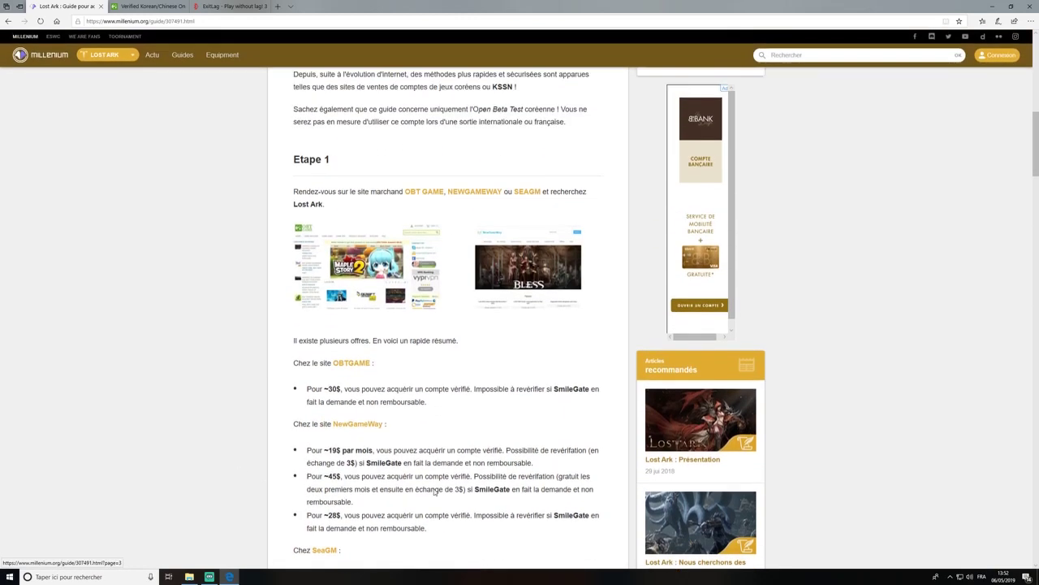
{"action": "scroll", "coordinate": [433, 488], "scroll_direction": "up", "scroll_amount": 3}
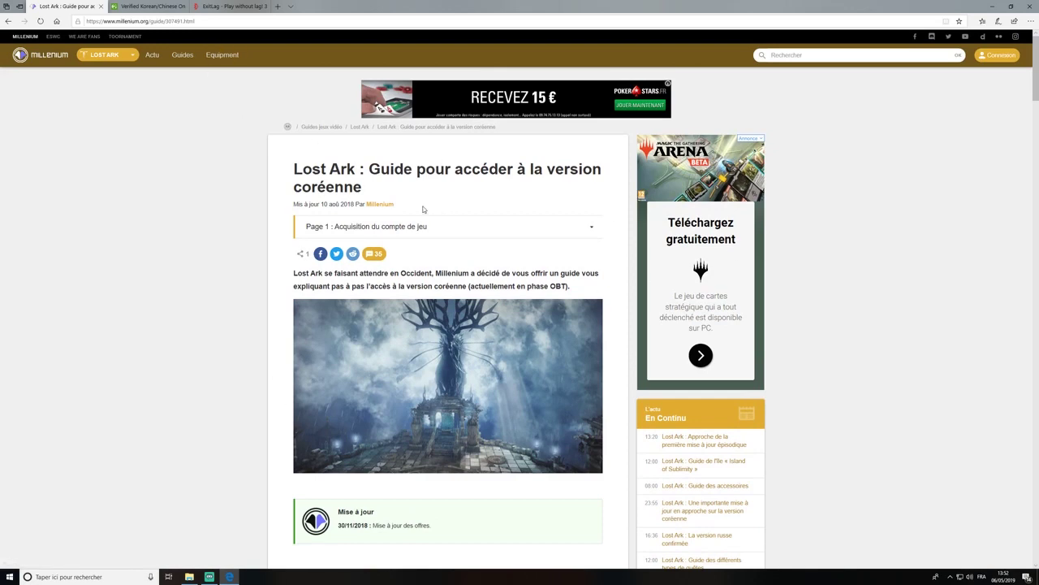
- Open OBTGAME's $18.88 Verified Phone Lost Ark KR OnStove Account page and view the Permanent Account Type options
{"action": "left_click", "coordinate": [150, 8]}
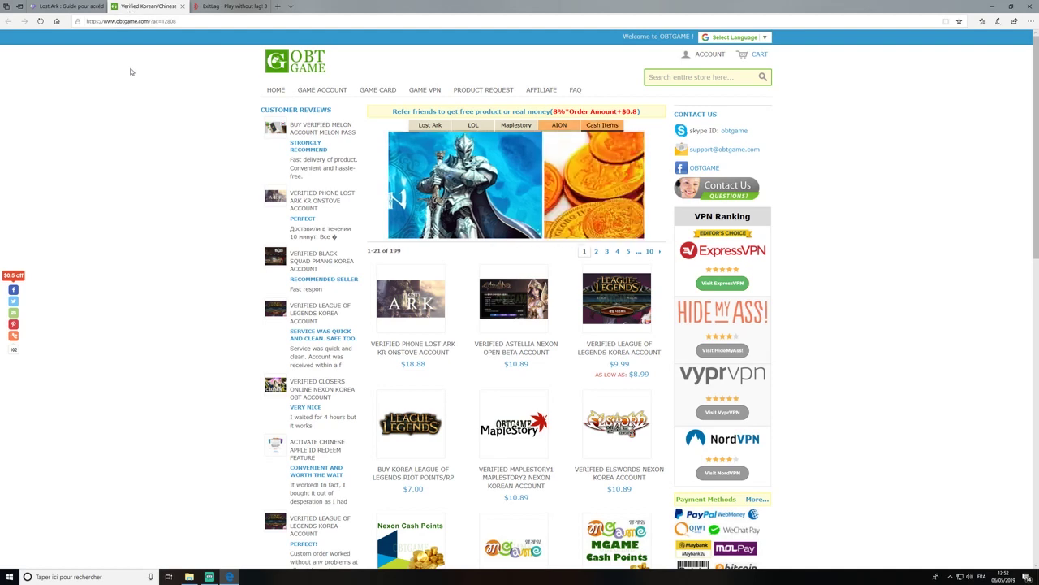
{"action": "left_click", "coordinate": [413, 357]}
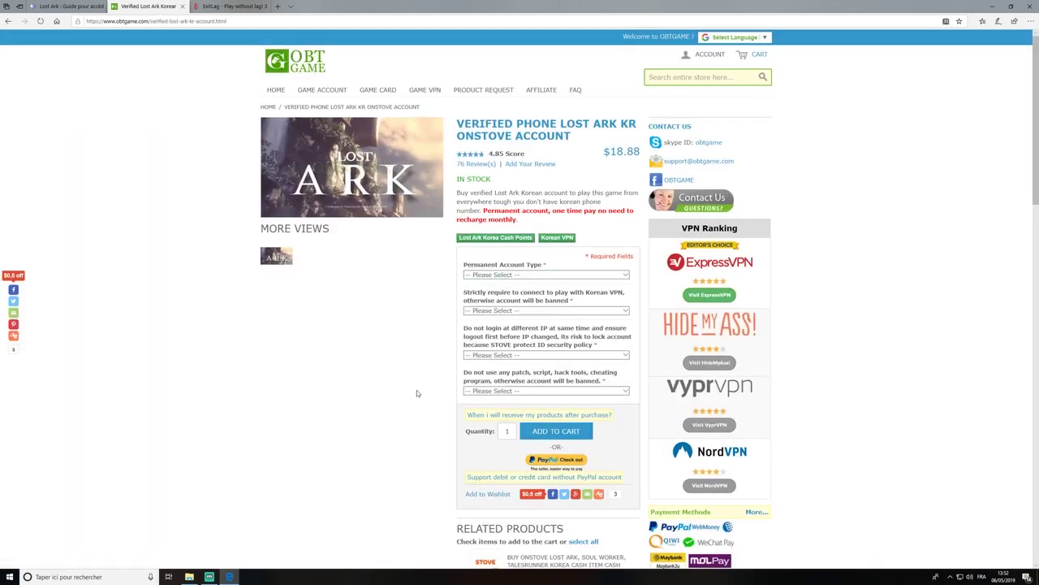
{"action": "left_click", "coordinate": [555, 276]}
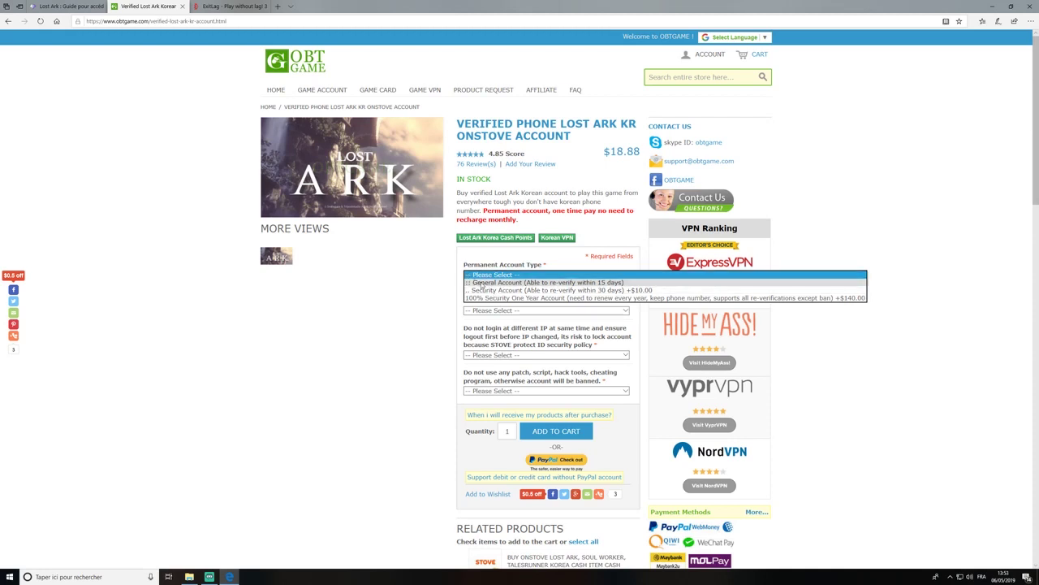
- Answer 'Ok, I know' for both the Korean VPN and the 'Do not use any patch' requirements
{"action": "left_click", "coordinate": [536, 311]}
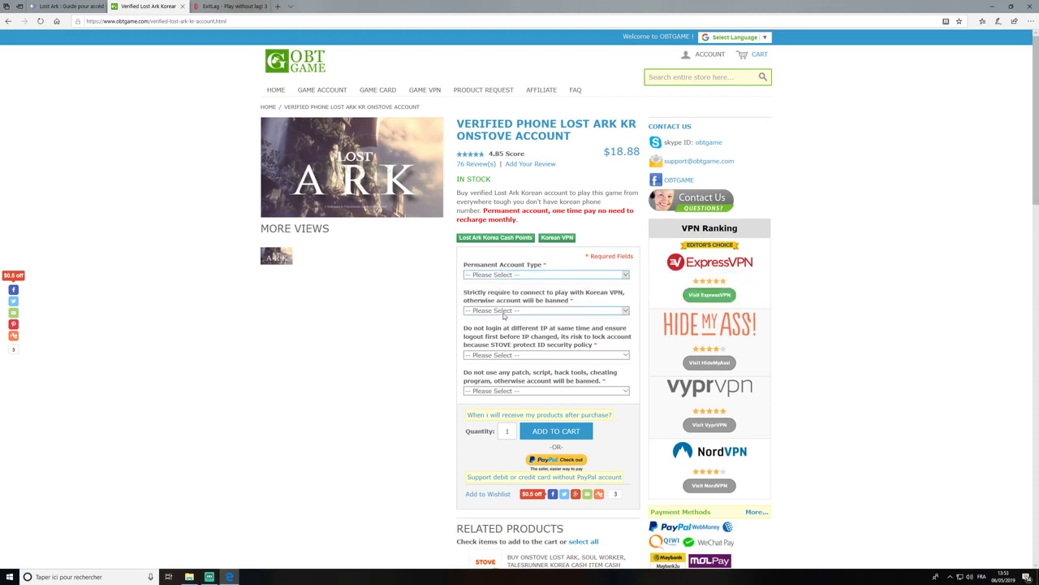
{"action": "left_click", "coordinate": [536, 310]}
{"action": "left_click", "coordinate": [532, 319]}
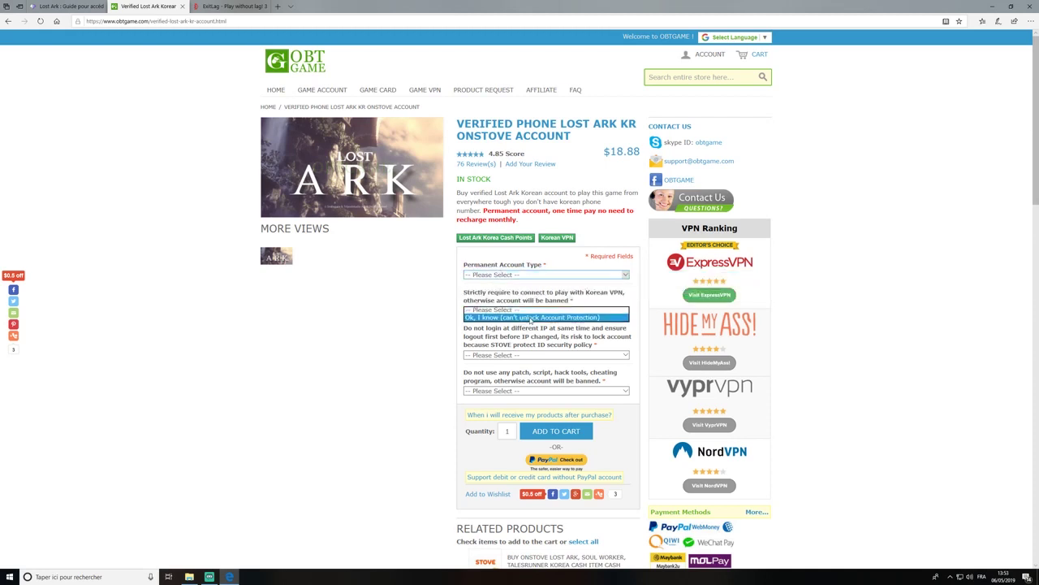
{"action": "left_click", "coordinate": [525, 357]}
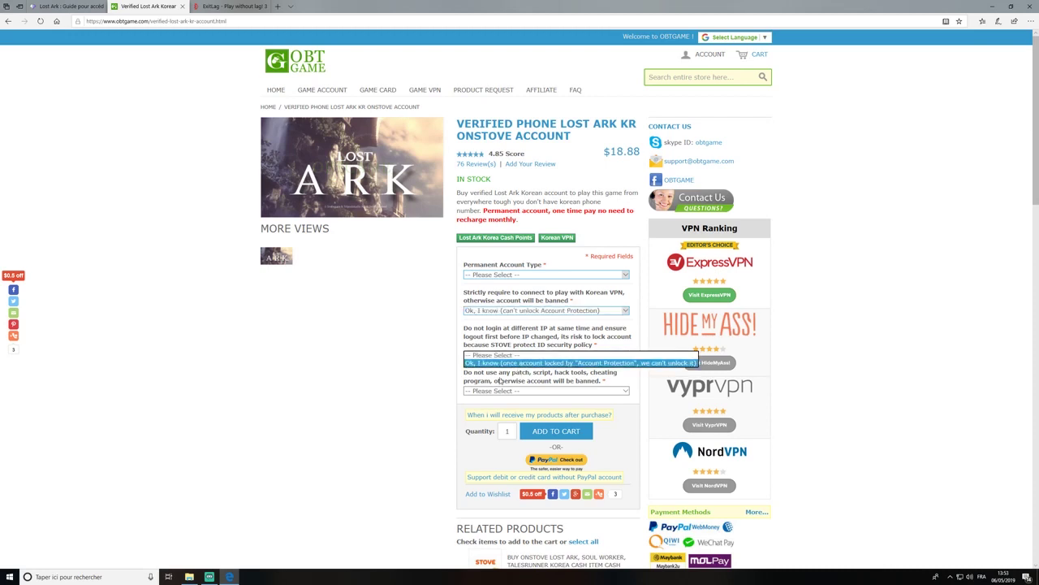
{"action": "left_click", "coordinate": [518, 390]}
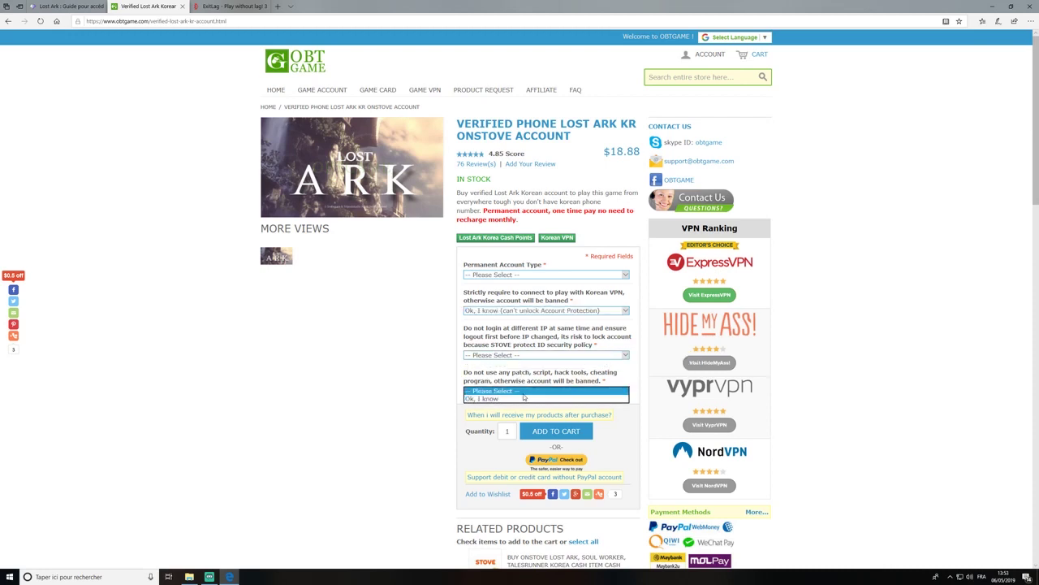
{"action": "left_click", "coordinate": [519, 399]}
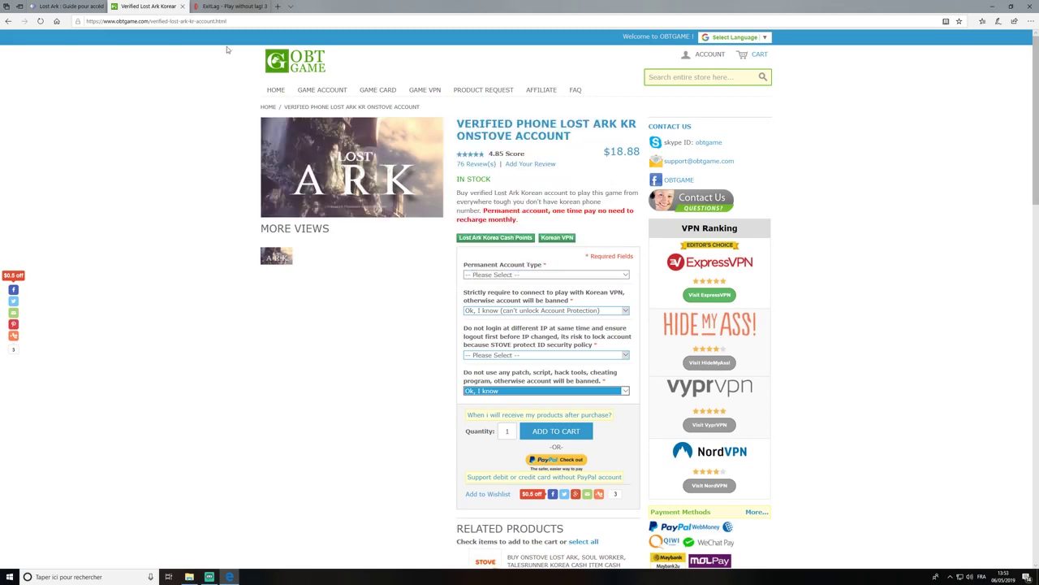
- Search Bing for 'stove' in a new tab
{"action": "left_click", "coordinate": [277, 6]}
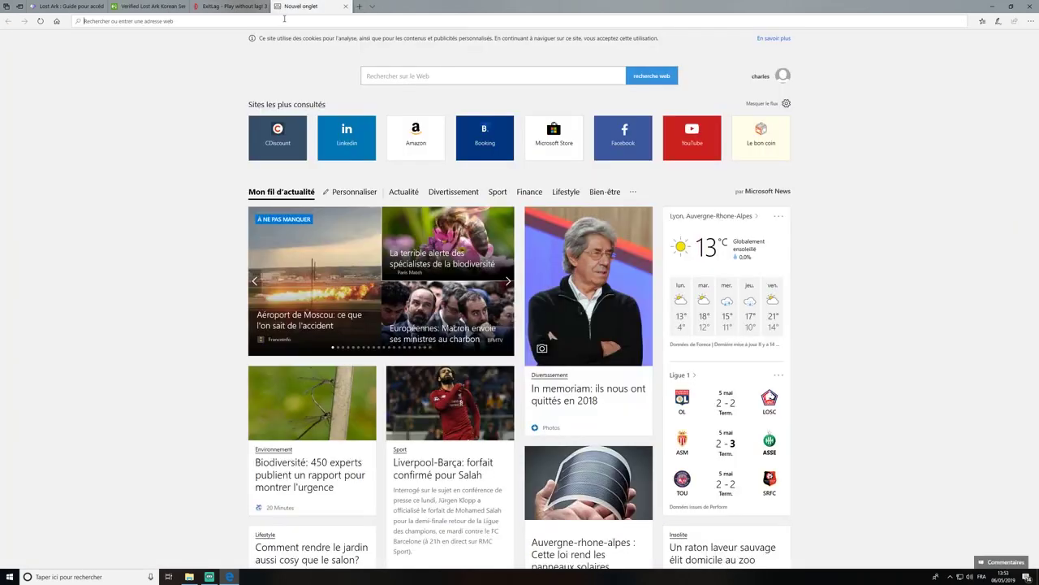
{"action": "type", "text": "stove"}
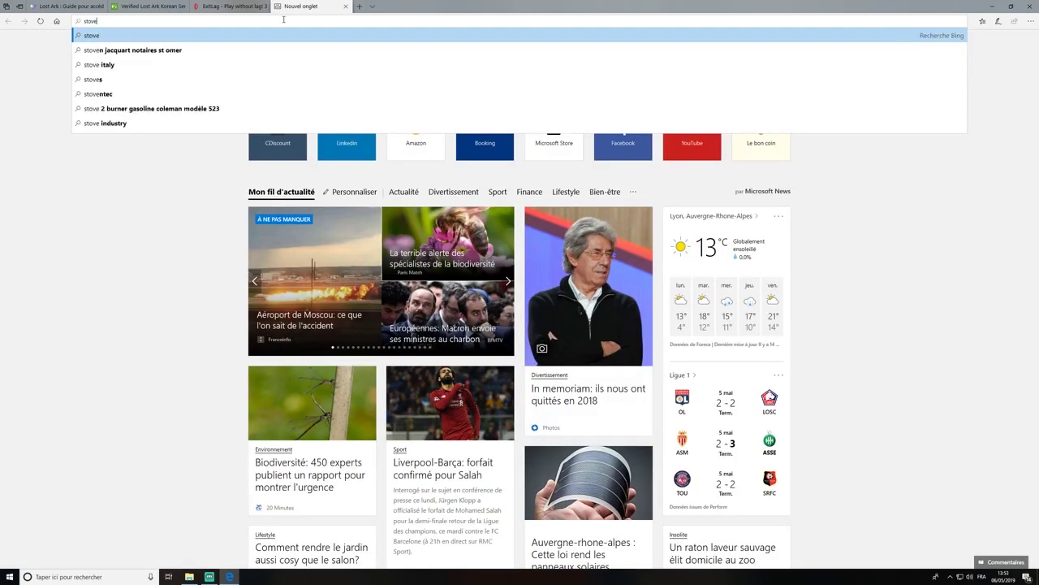
{"action": "key", "text": "Return"}
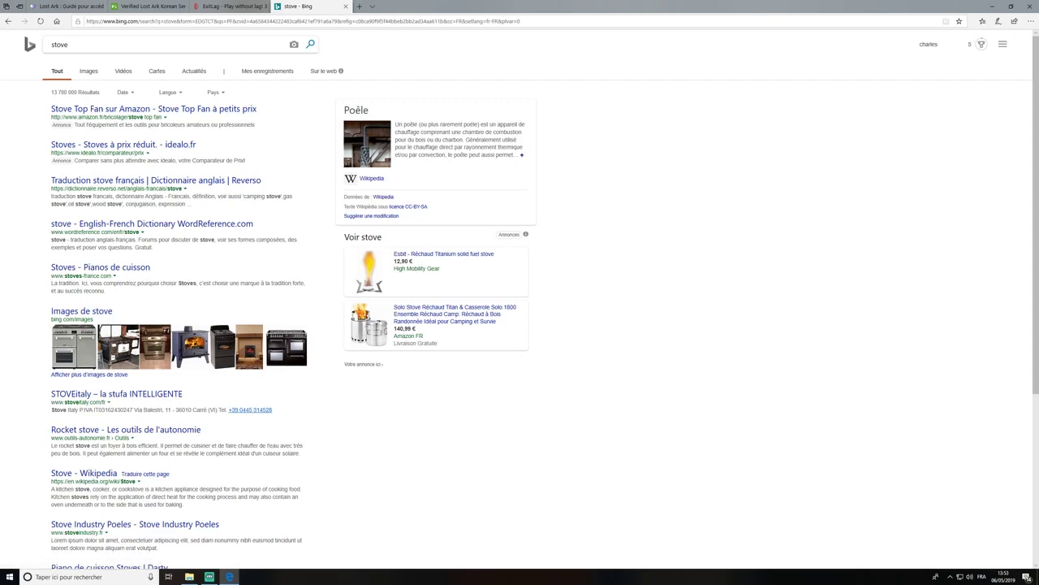
{"action": "scroll", "coordinate": [164, 419], "scroll_direction": "down", "scroll_amount": 3}
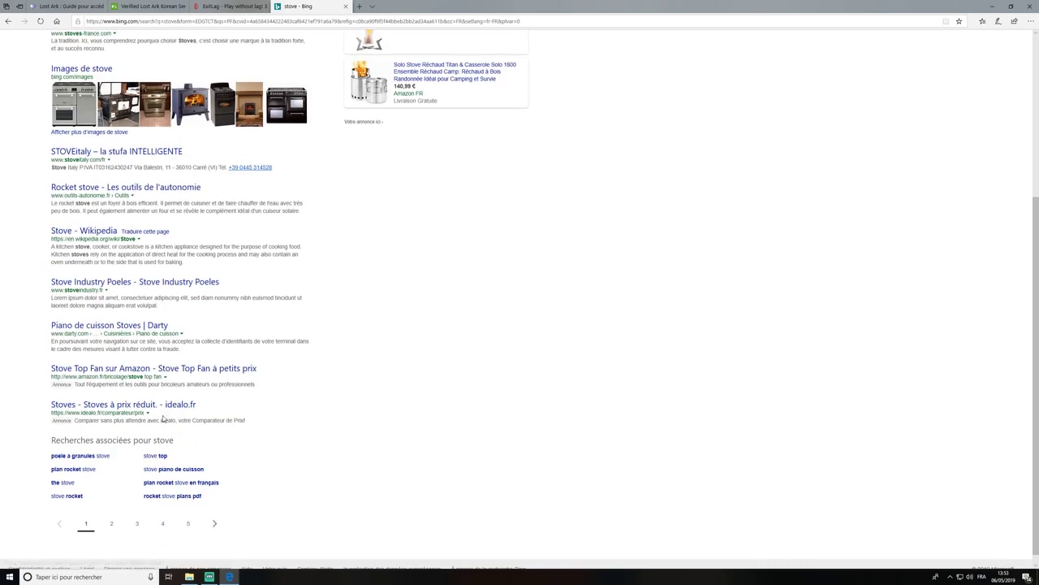
{"action": "scroll", "coordinate": [120, 449], "scroll_direction": "up", "scroll_amount": 3}
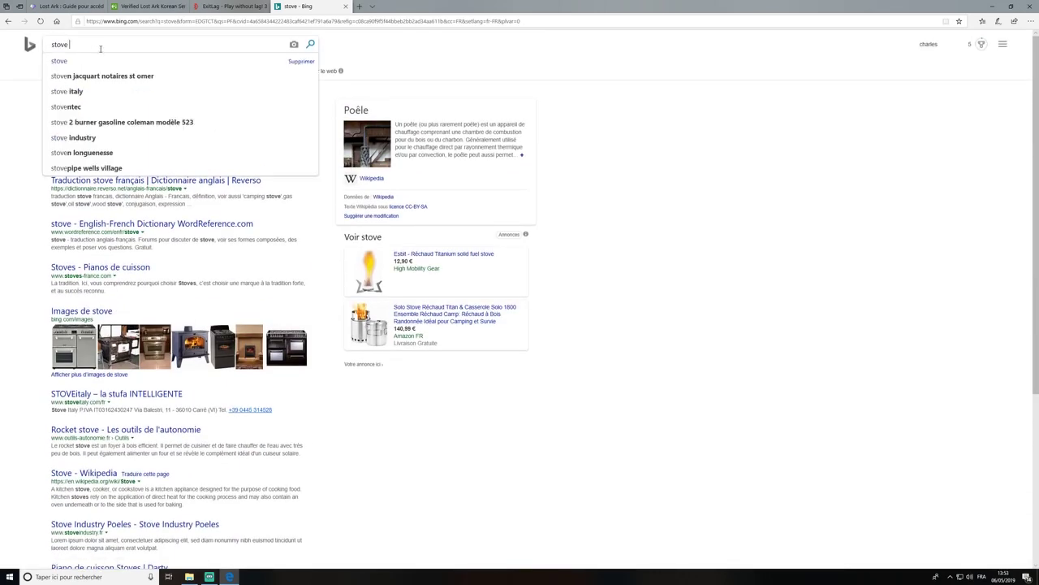
- Refine the search to 'stove lost ark' and review the official STOVE results
{"action": "type", "text": "lost ark"}
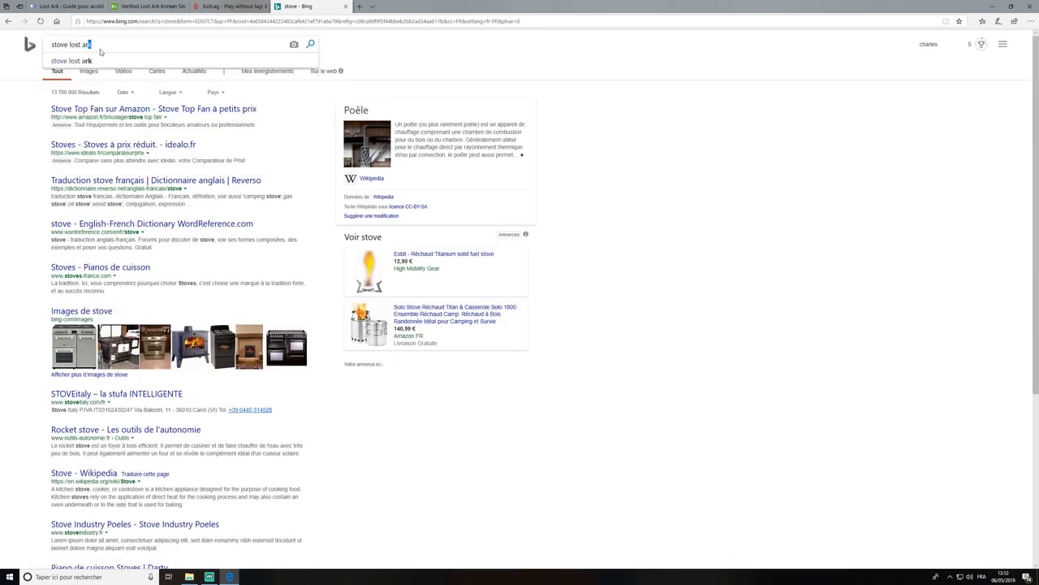
{"action": "key", "text": "Return"}
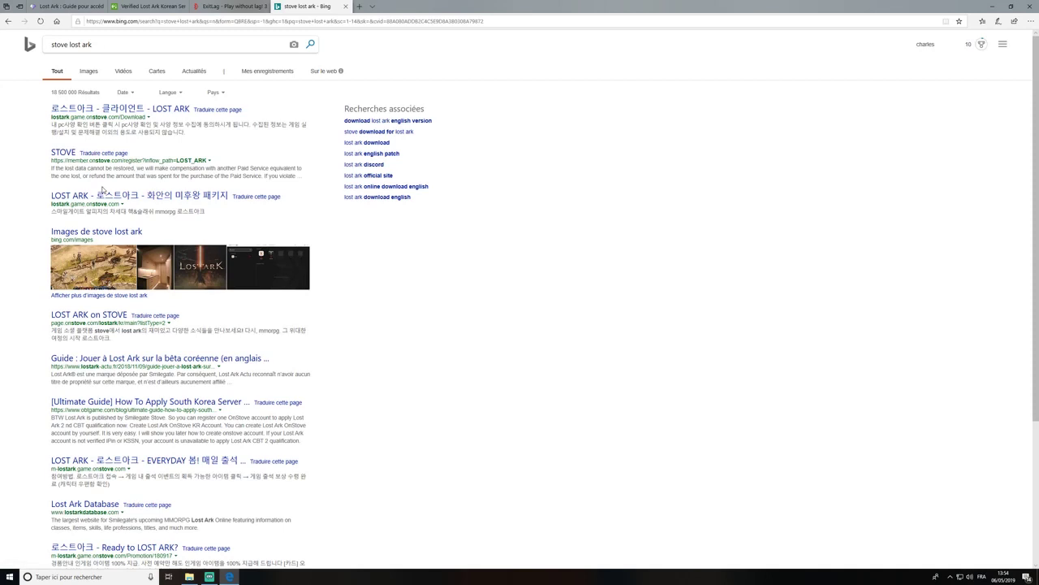
{"action": "scroll", "coordinate": [167, 409], "scroll_direction": "down", "scroll_amount": 3}
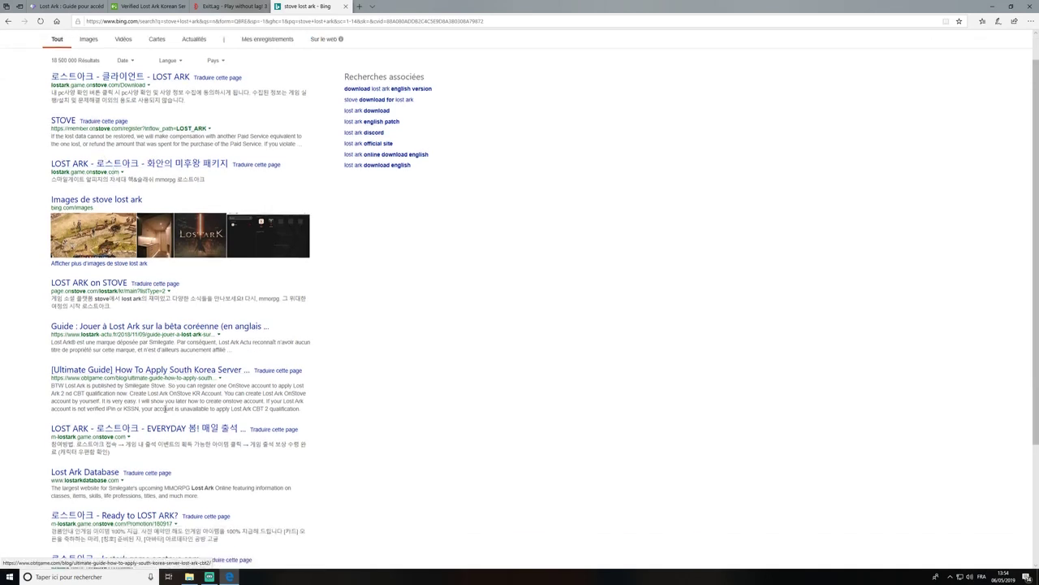
{"action": "scroll", "coordinate": [166, 409], "scroll_direction": "up", "scroll_amount": 3}
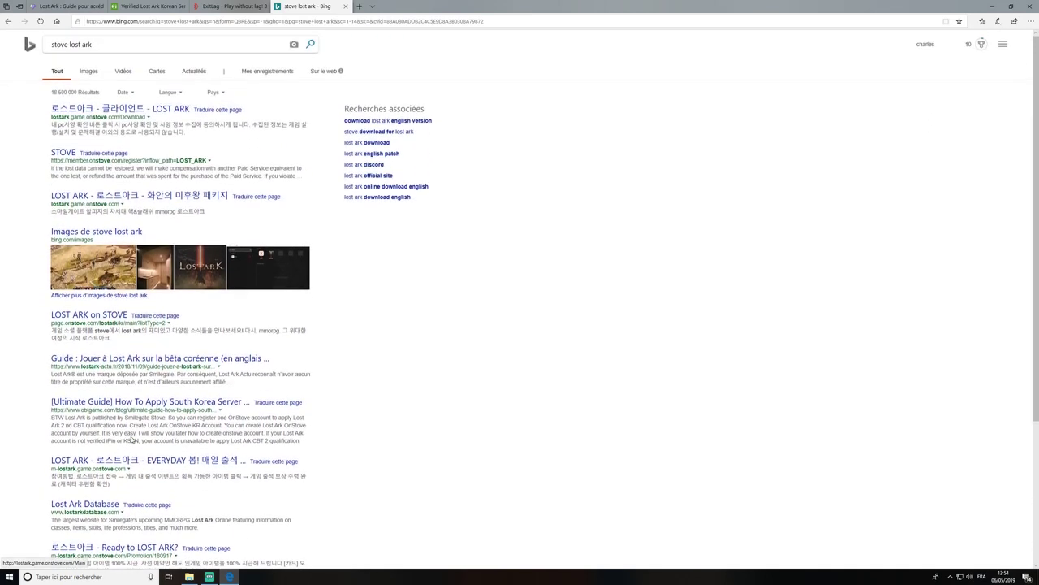
- Open the Korean Lost Ark client download page on STOVE, then return to the ExitLag tab
{"action": "left_click", "coordinate": [122, 112]}
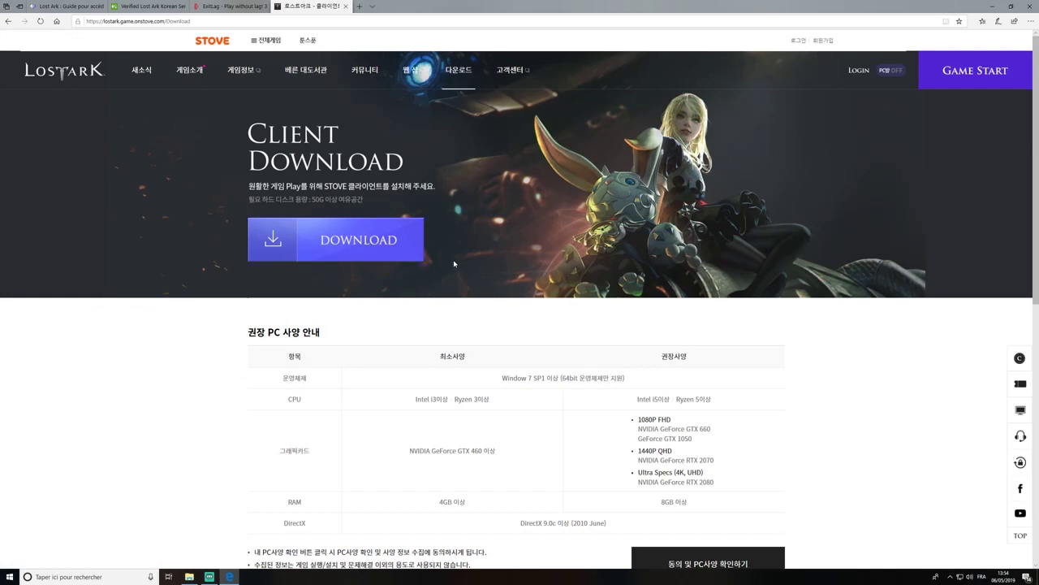
{"action": "mouse_move", "coordinate": [195, 175]}
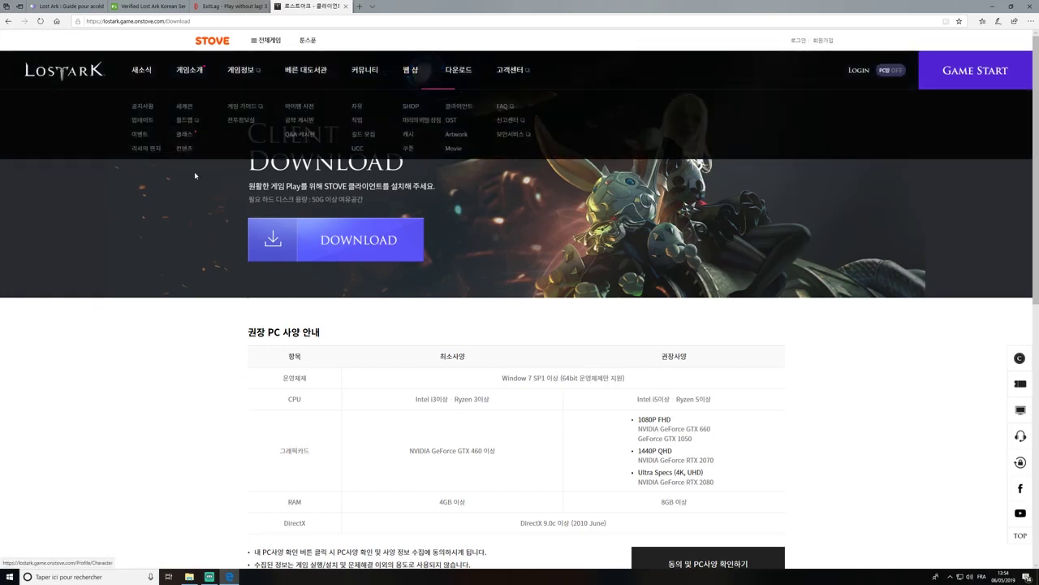
{"action": "mouse_move", "coordinate": [288, 76]}
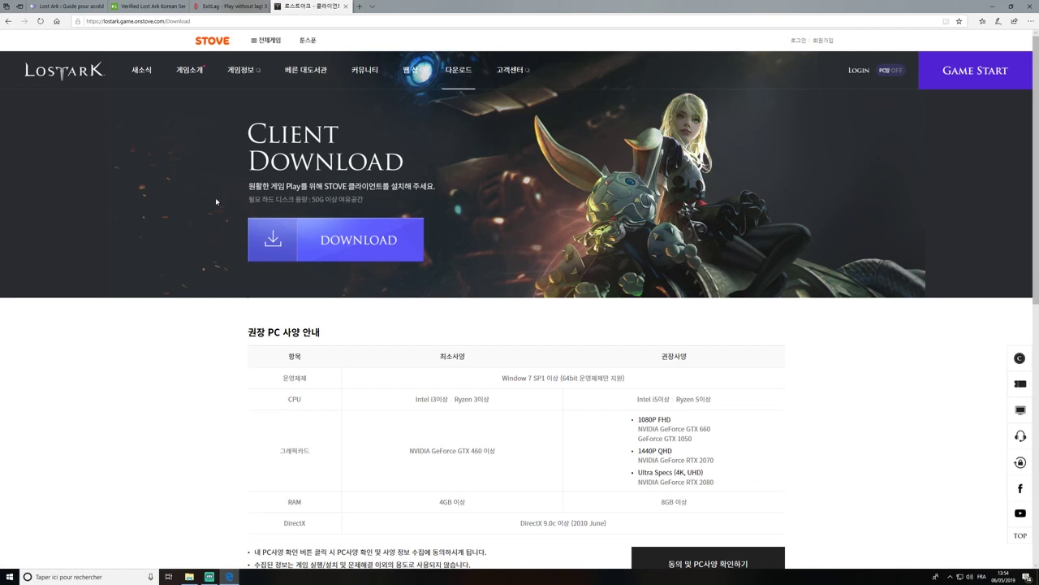
{"action": "mouse_move", "coordinate": [229, 54]}
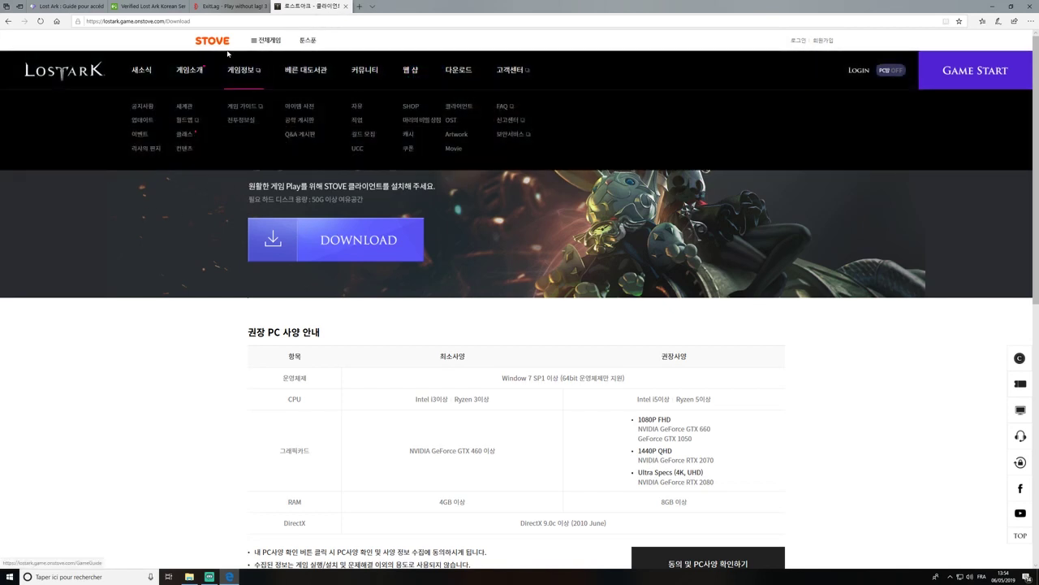
{"action": "left_click", "coordinate": [219, 8]}
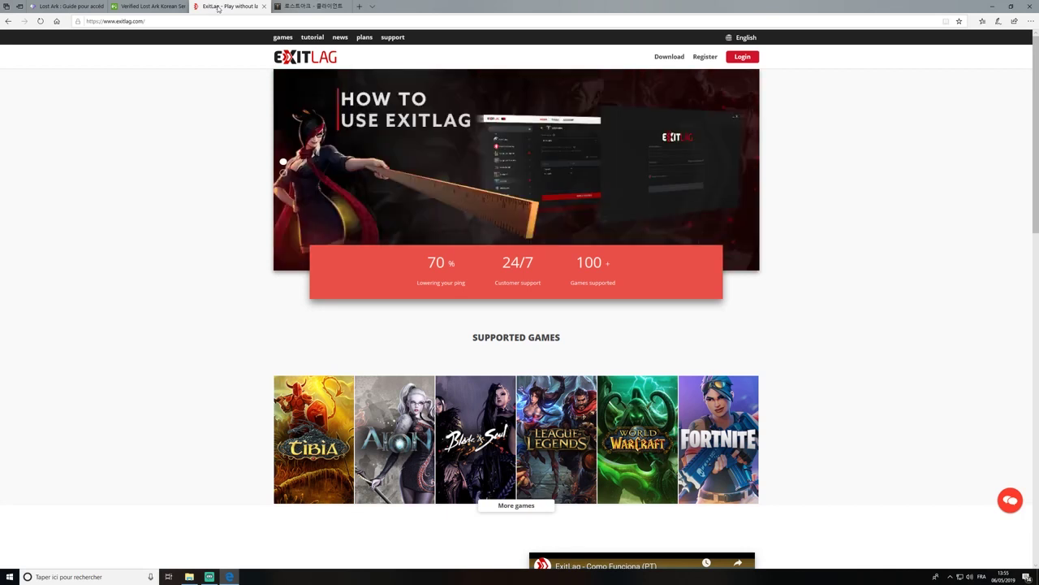
- Restore Edge to a smaller window and search Windows for 'exit' to find ExitLag
{"action": "scroll", "coordinate": [349, 351], "scroll_direction": "down", "scroll_amount": 1}
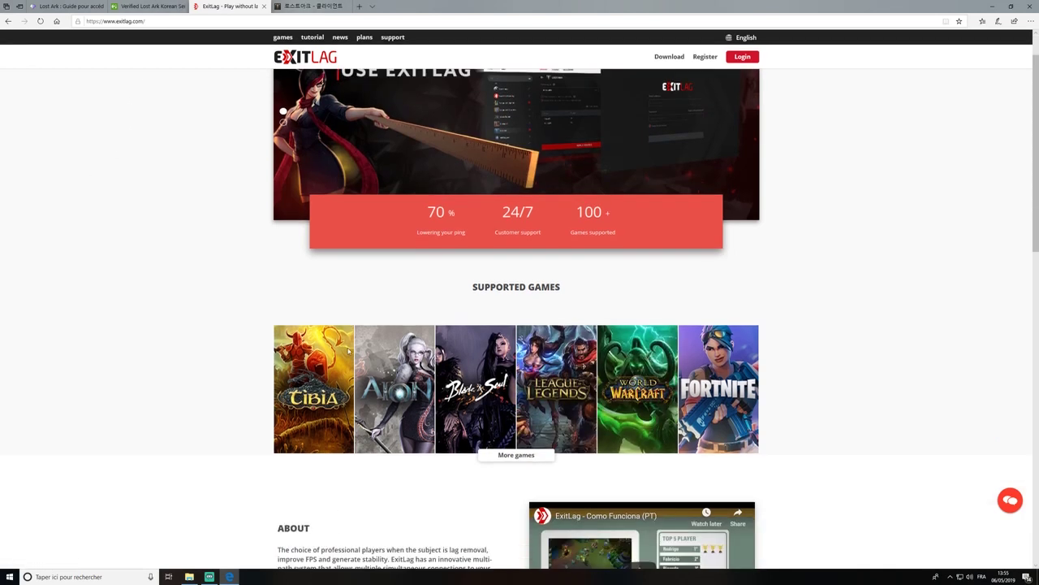
{"action": "scroll", "coordinate": [349, 351], "scroll_direction": "down", "scroll_amount": 1}
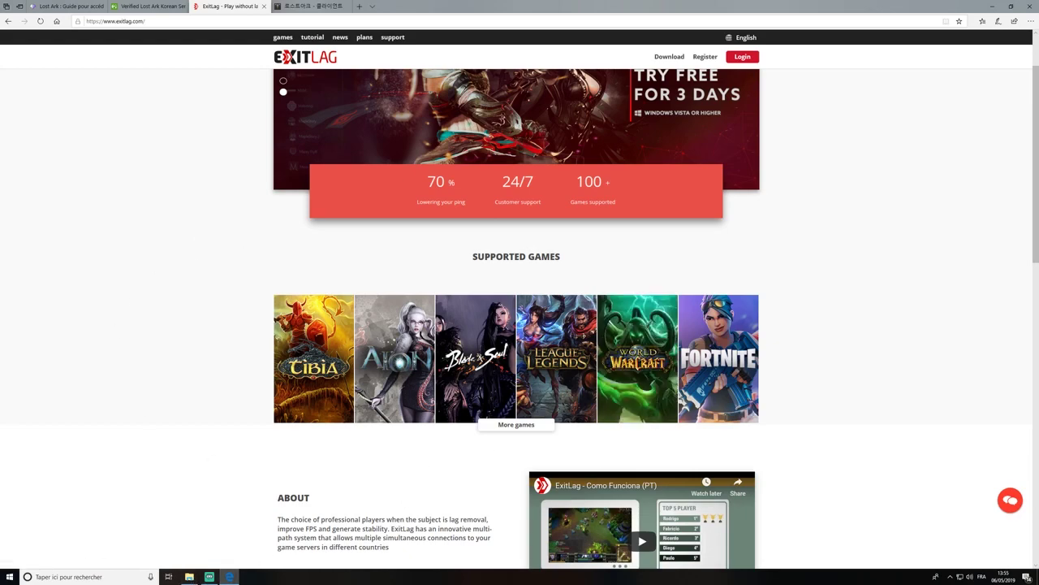
{"action": "left_click_drag", "start_coordinate": [887, 4], "coordinate": [566, 77]}
{"action": "left_click", "coordinate": [35, 576]}
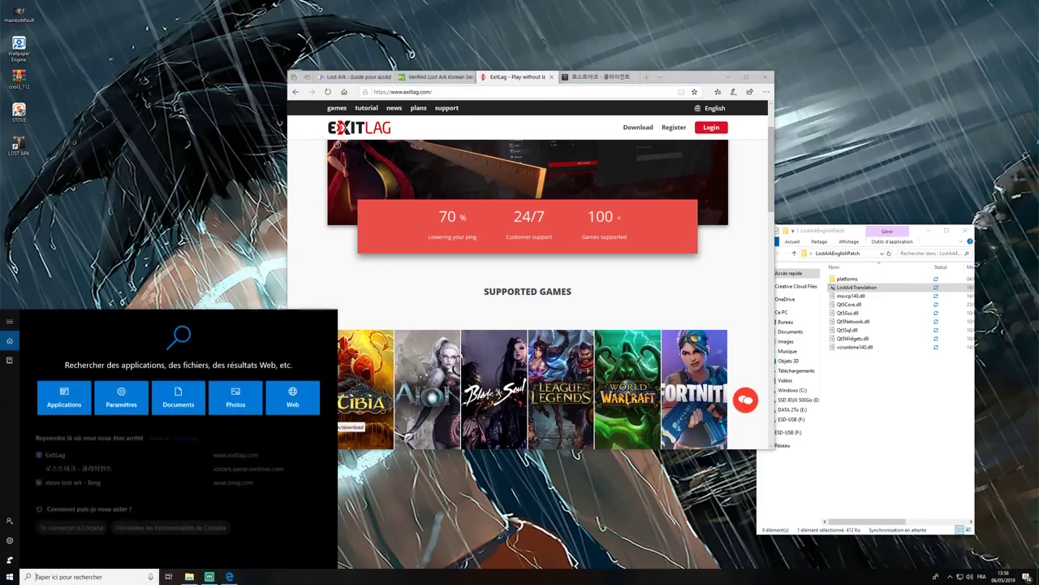
{"action": "type", "text": "exit"}
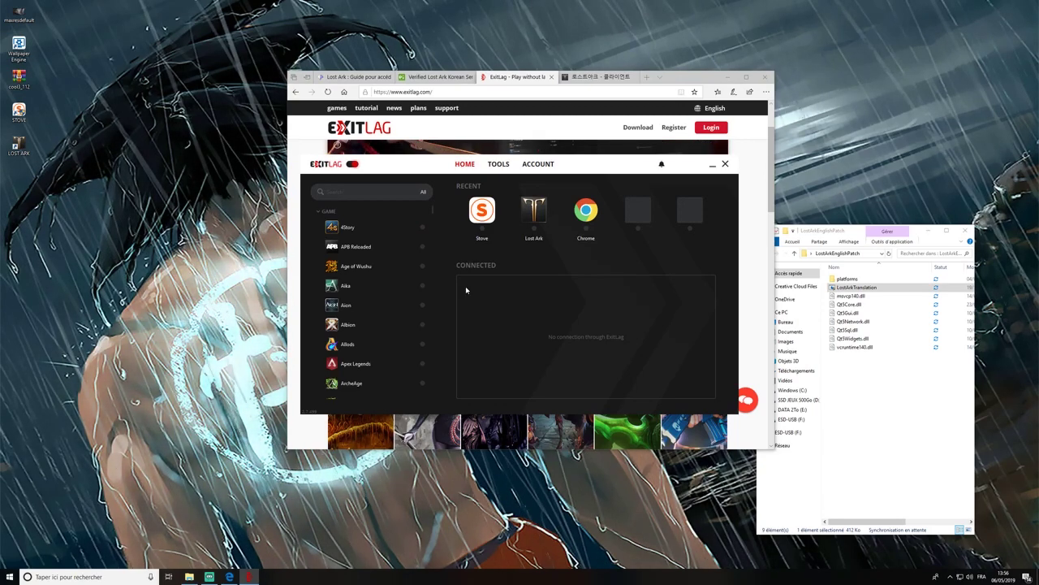
- Search ExitLag's game list for 'stove', clear the search, and open Stove from Recent
{"action": "left_click", "coordinate": [349, 192]}
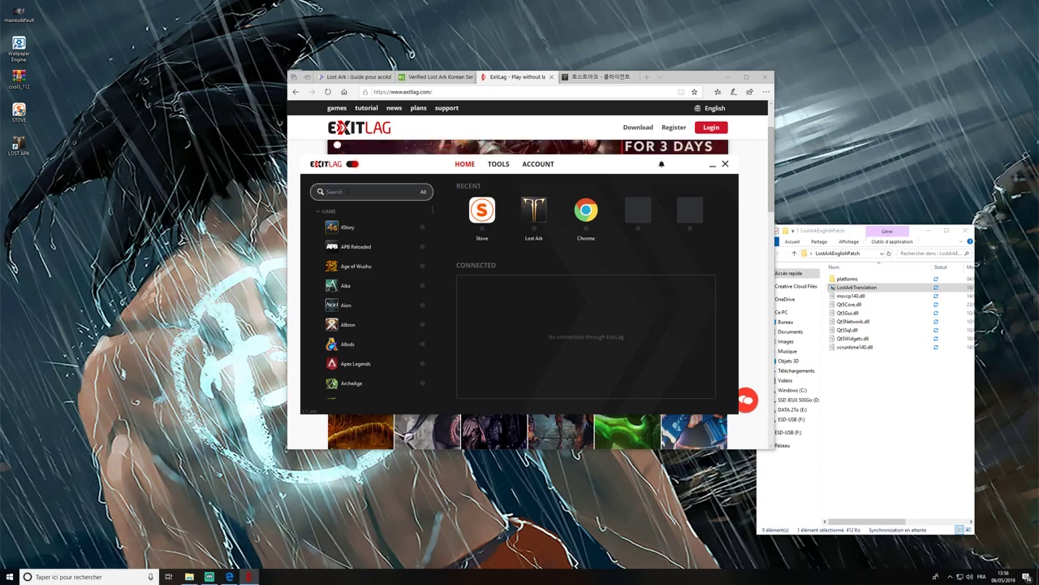
{"action": "type", "text": "stove"}
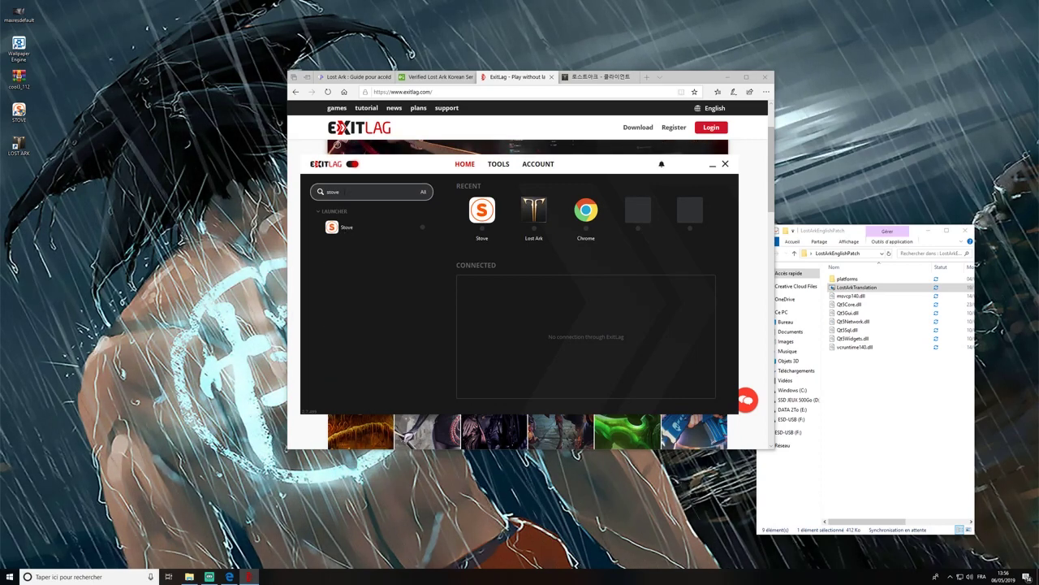
{"action": "left_click_drag", "start_coordinate": [341, 191], "coordinate": [312, 192]}
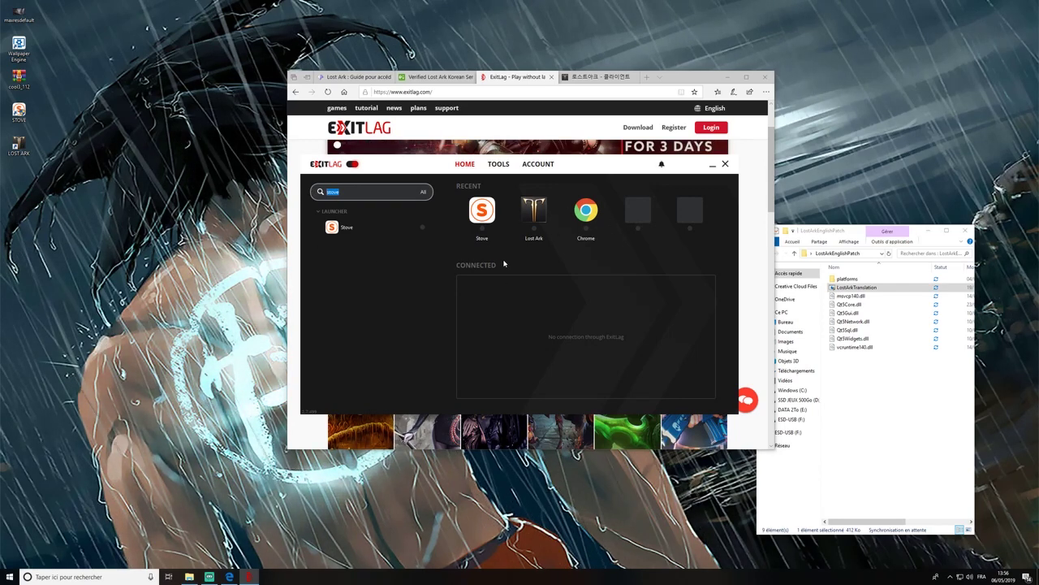
{"action": "key", "text": "BackSpace"}
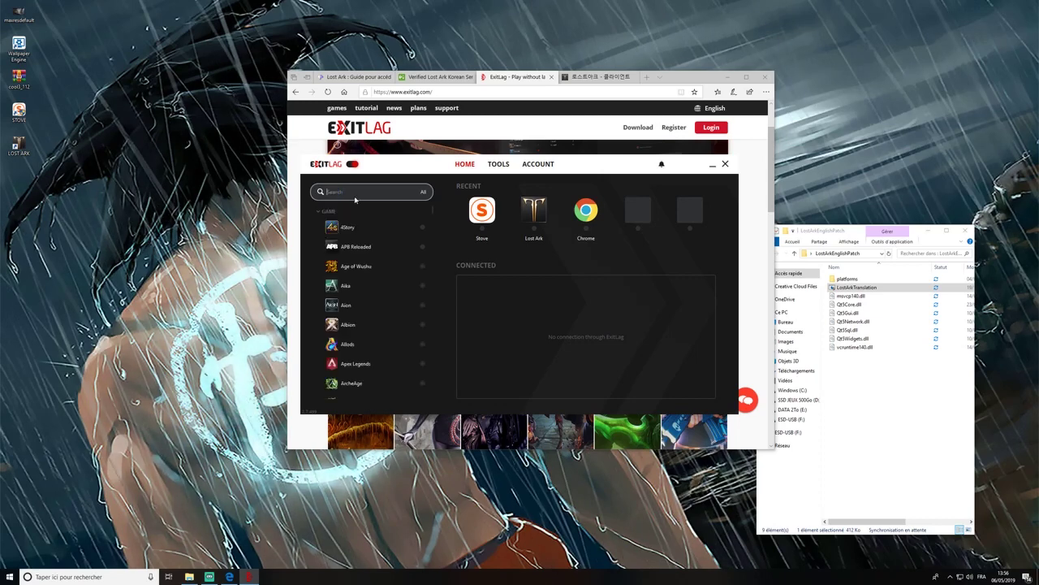
{"action": "left_click", "coordinate": [483, 212]}
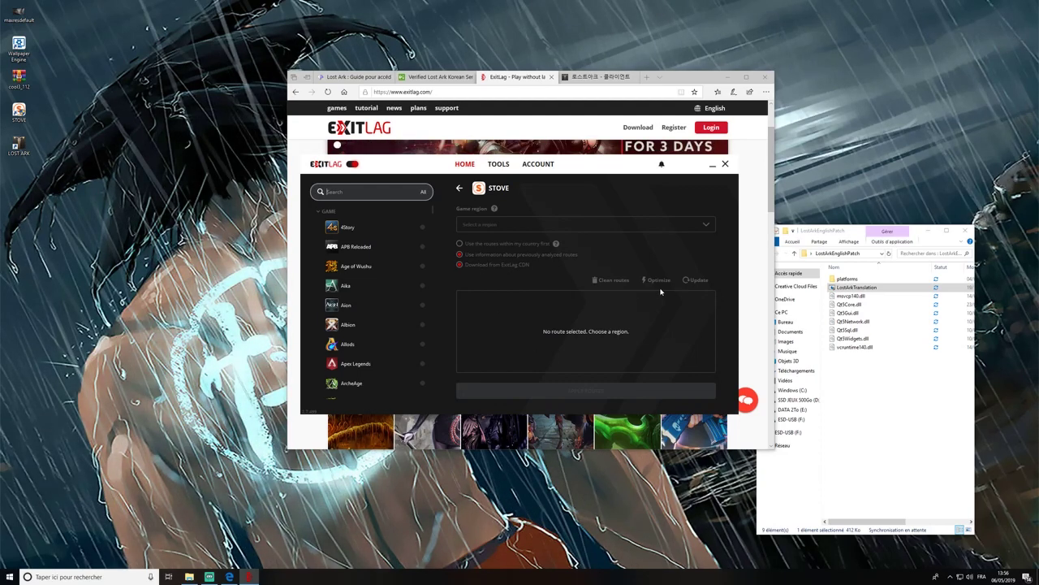
- Set Stove's game region to KR Seoul01, optimize the routes, and apply them
{"action": "left_click", "coordinate": [658, 225]}
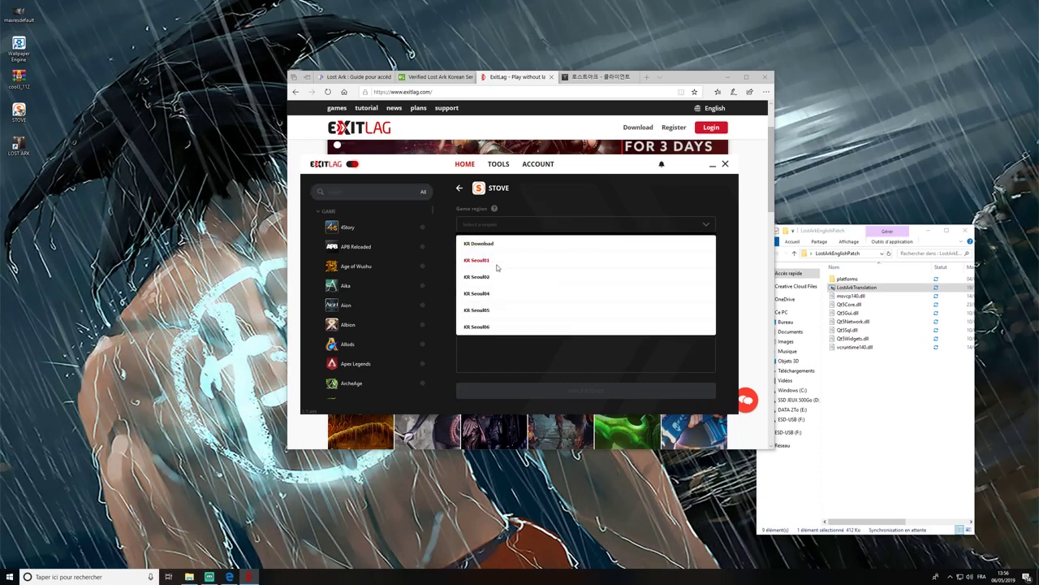
{"action": "left_click", "coordinate": [482, 261]}
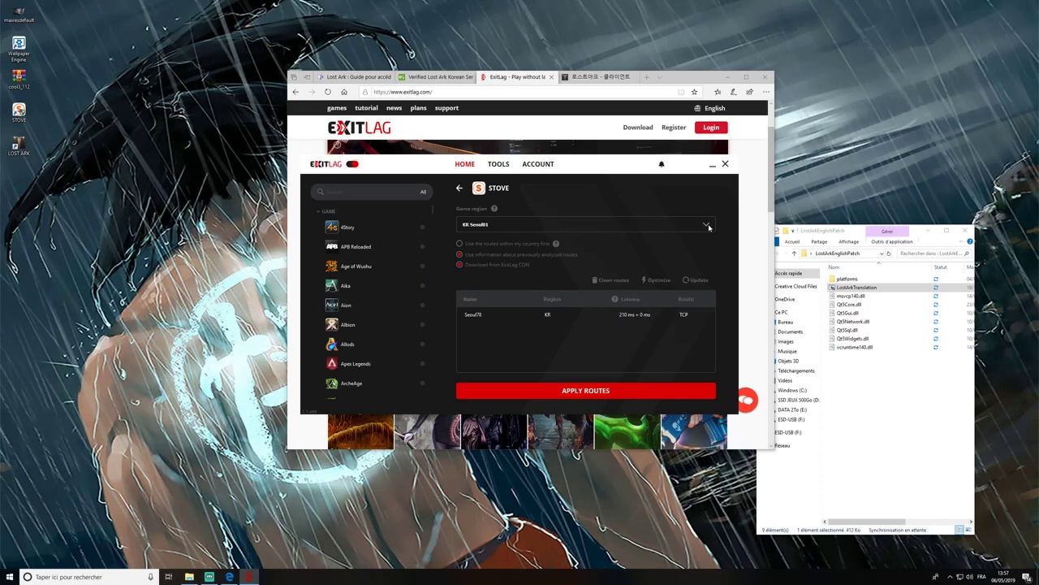
{"action": "left_click", "coordinate": [659, 281]}
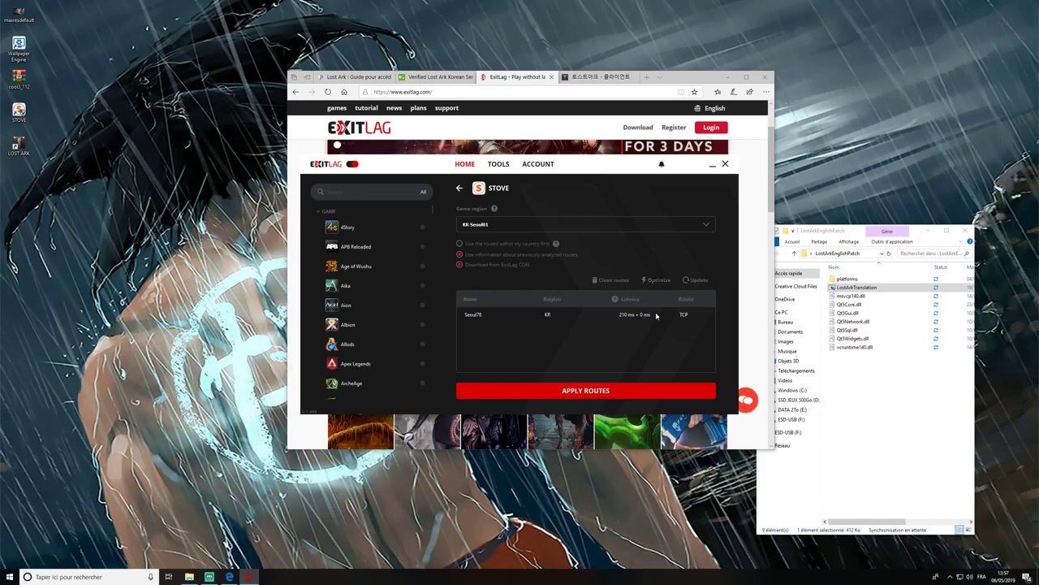
{"action": "left_click", "coordinate": [564, 390]}
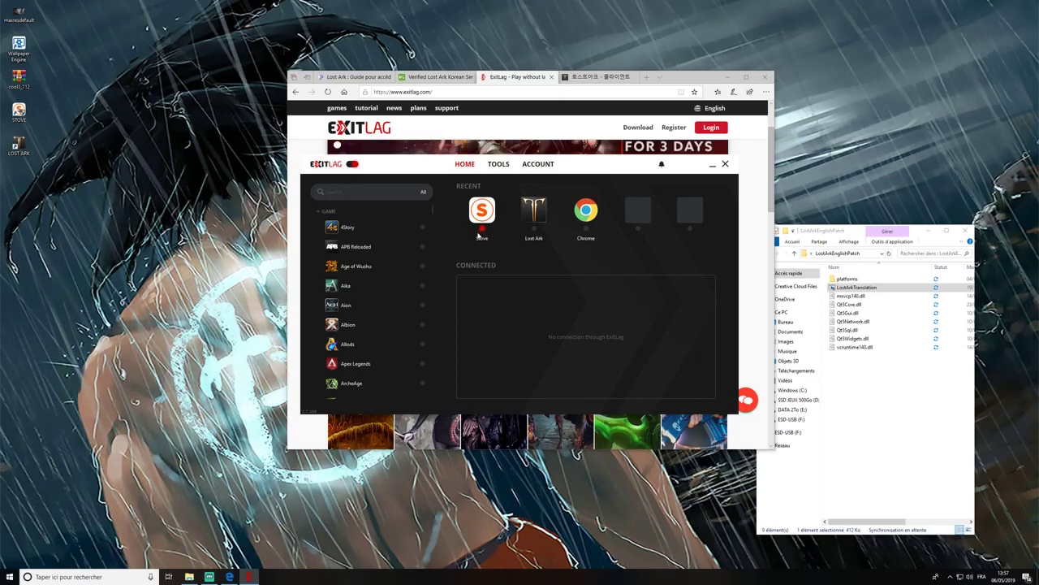
- Open Lost Ark from Recent, choose the KR Seoul02 region, analyze routes and apply them
{"action": "left_click", "coordinate": [536, 235]}
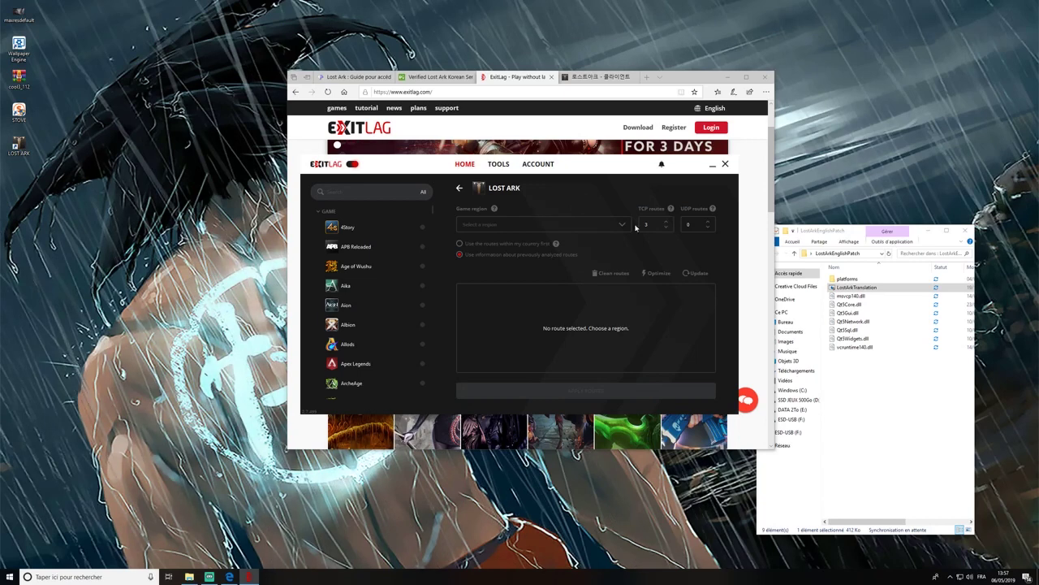
{"action": "left_click", "coordinate": [585, 228]}
{"action": "left_click", "coordinate": [503, 262]}
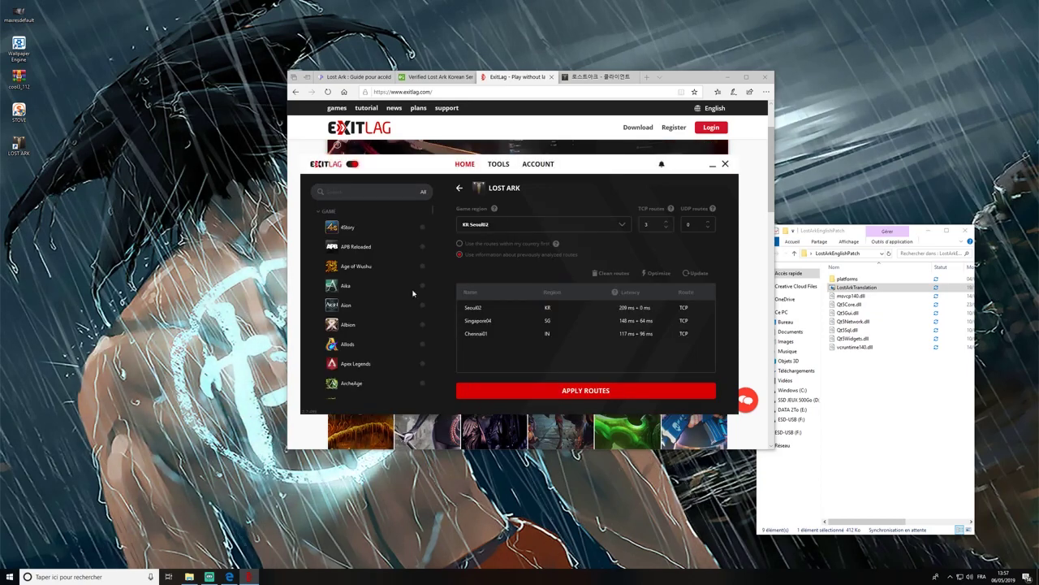
{"action": "left_click", "coordinate": [617, 391]}
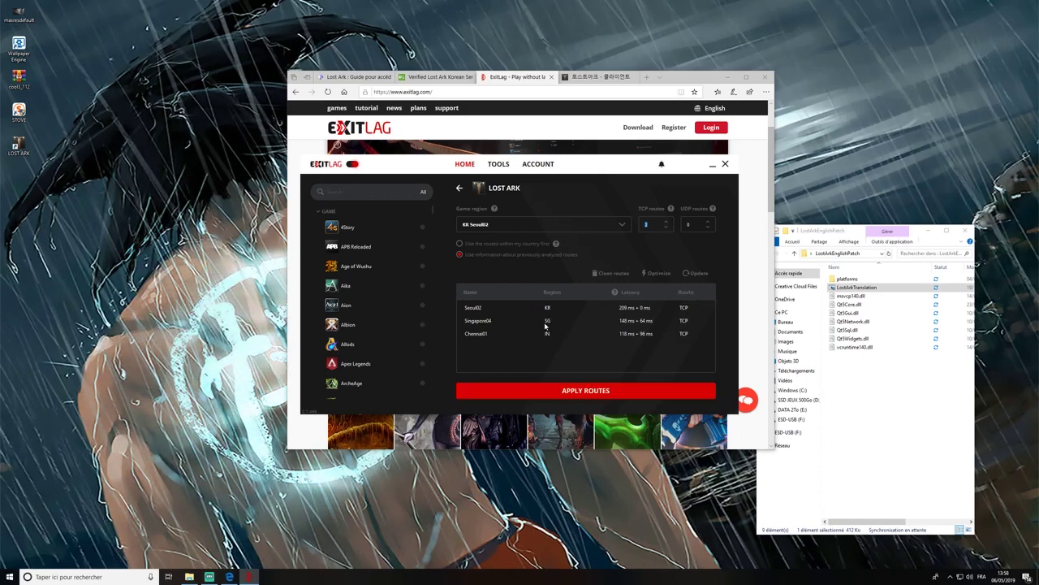
{"action": "left_click", "coordinate": [591, 391]}
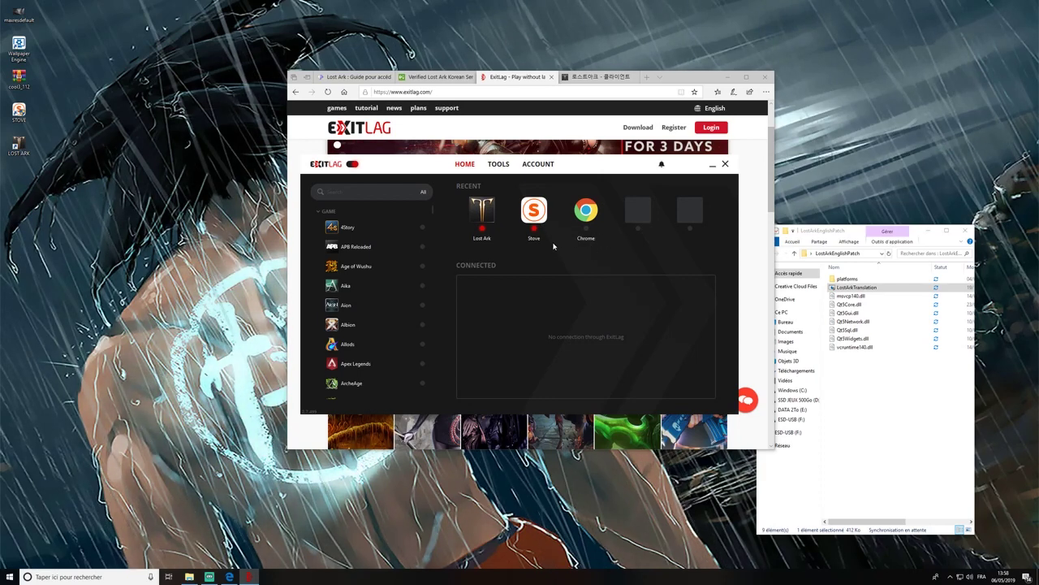
- Show ExitLag's Chrome route page with no region chosen, and move the ExitLag window up
{"action": "left_click", "coordinate": [588, 214]}
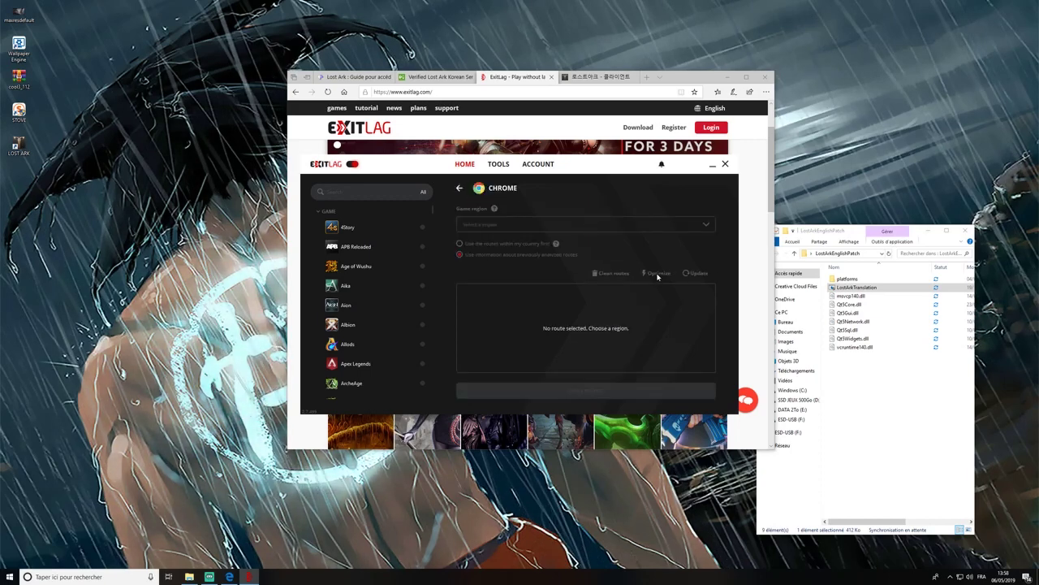
{"action": "left_click", "coordinate": [690, 224]}
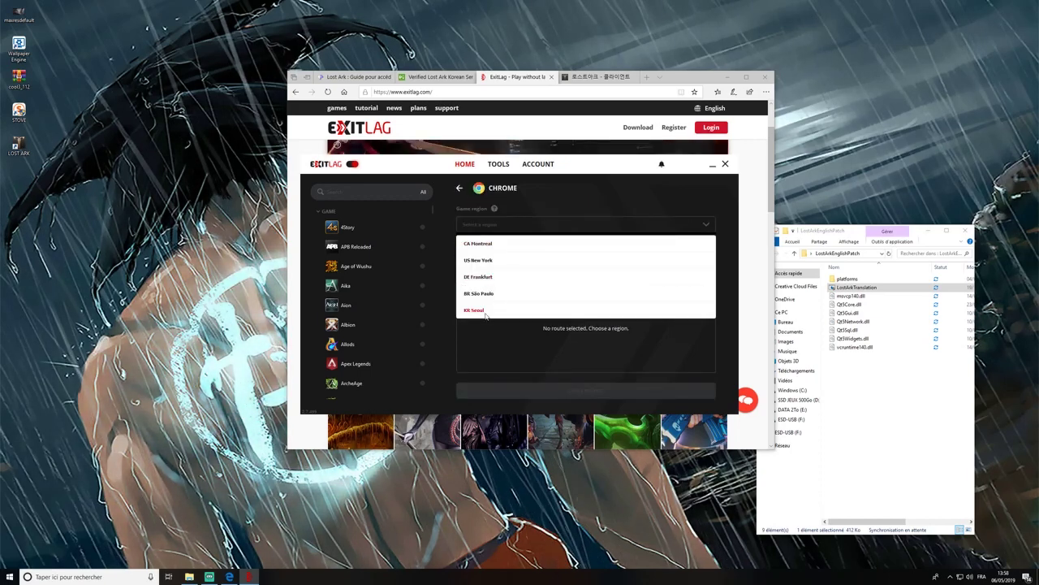
{"action": "left_click", "coordinate": [489, 337]}
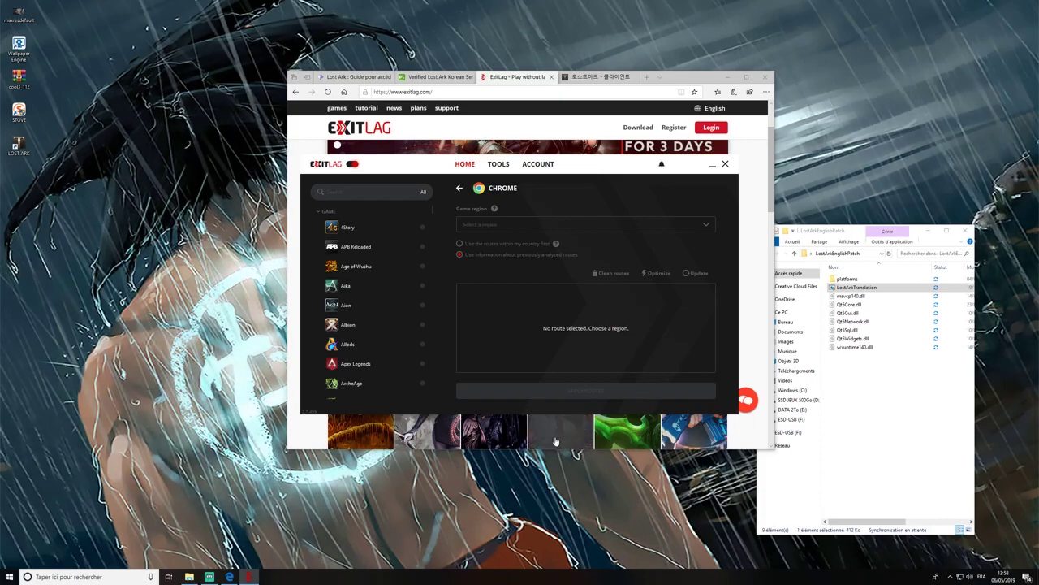
{"action": "left_click_drag", "start_coordinate": [600, 189], "coordinate": [693, 102]}
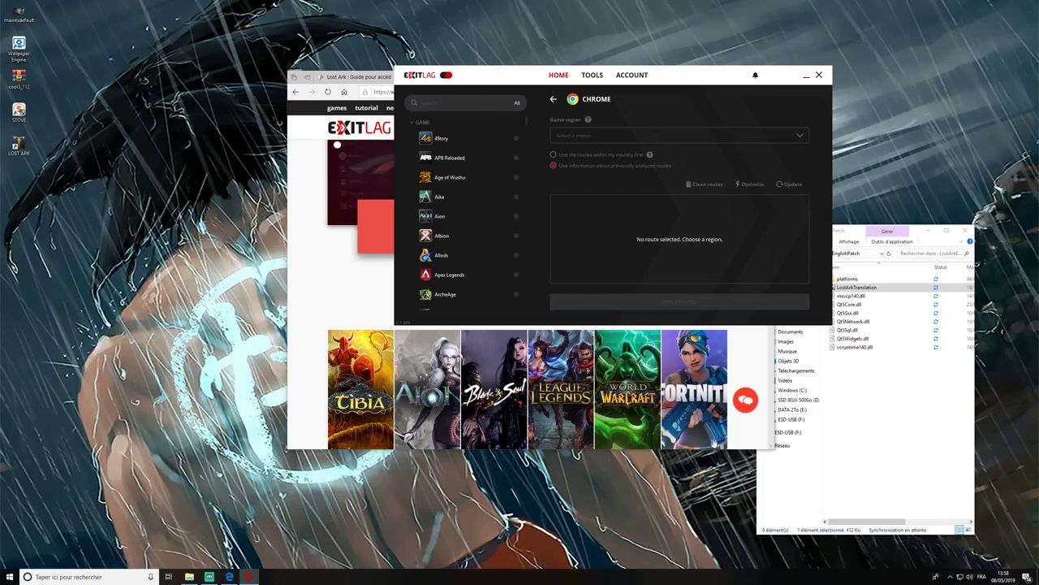
- Search Windows for 'sto' and launch the STOVE desktop app from the results
{"action": "left_click", "coordinate": [381, 268]}
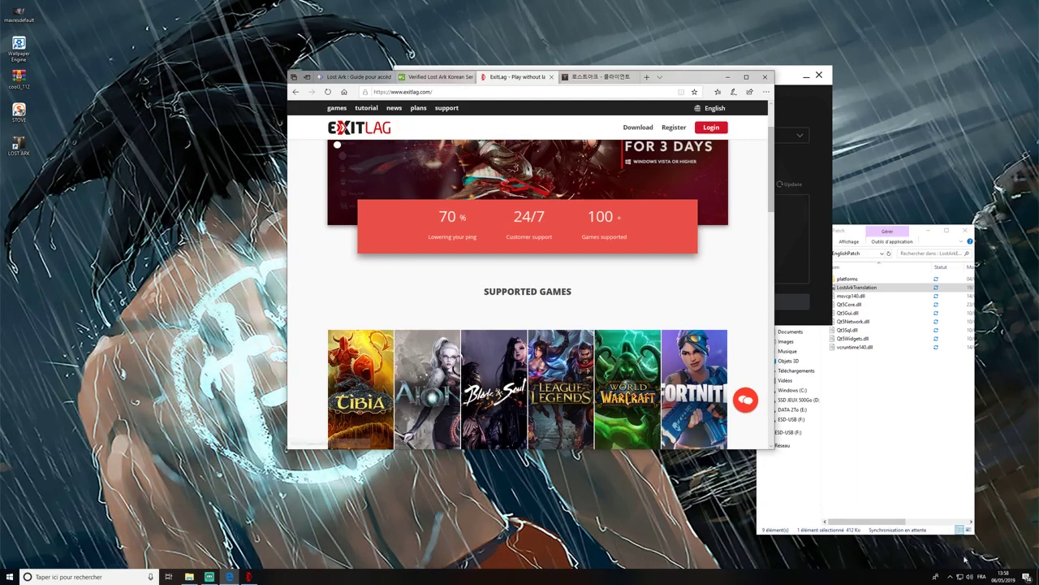
{"action": "left_click", "coordinate": [98, 577]}
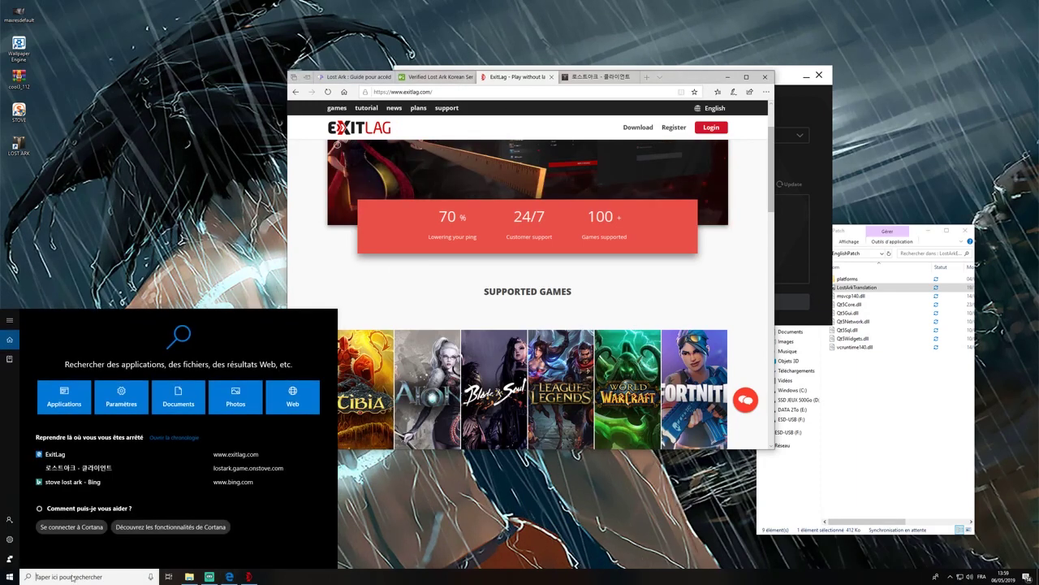
{"action": "type", "text": "sto"}
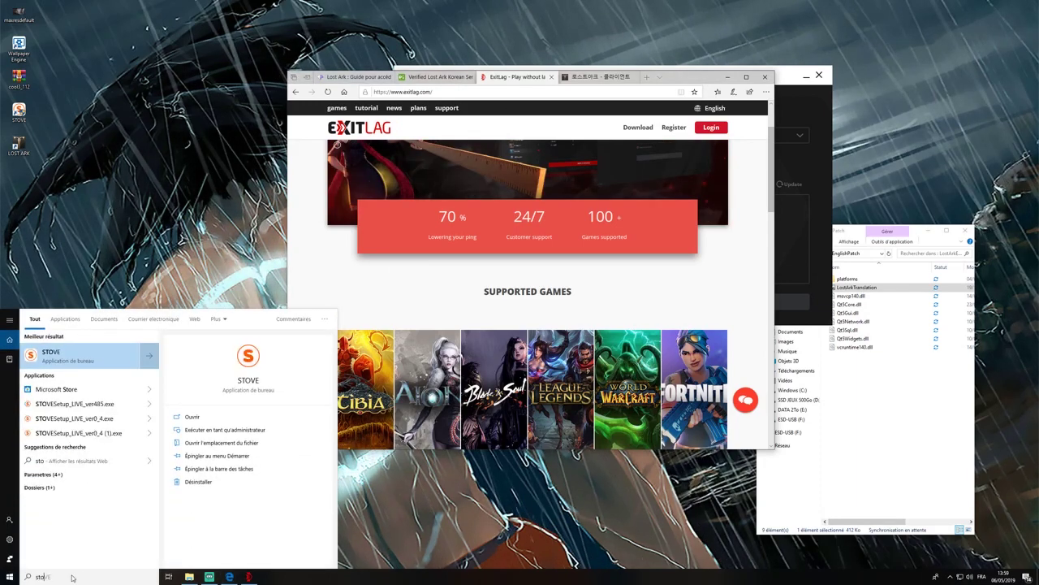
{"action": "left_click", "coordinate": [49, 354]}
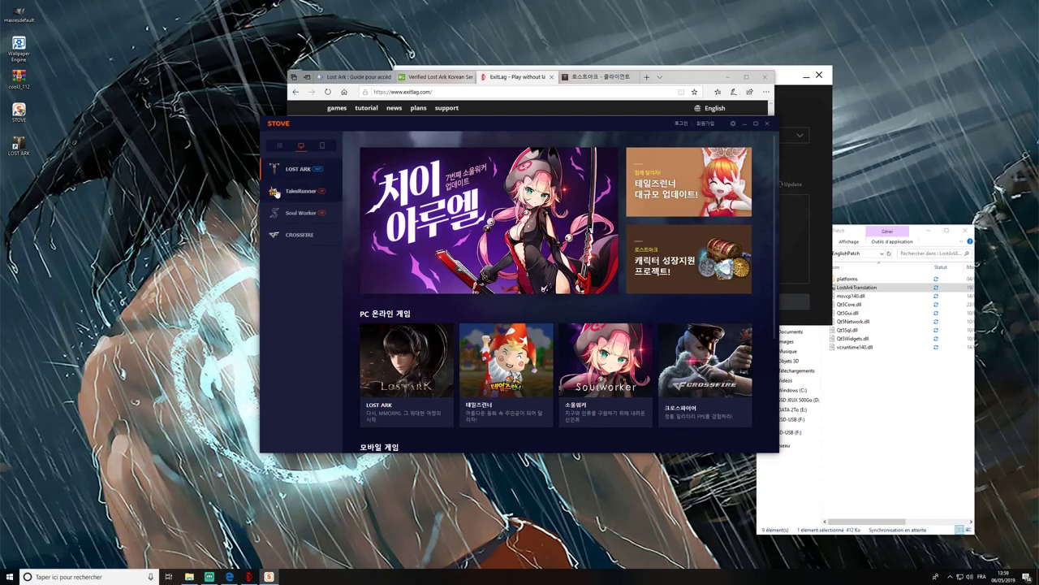
- Open the LOST ARK page in STOVE, then bring Edge with the ExitLag site forward
{"action": "left_click", "coordinate": [302, 169]}
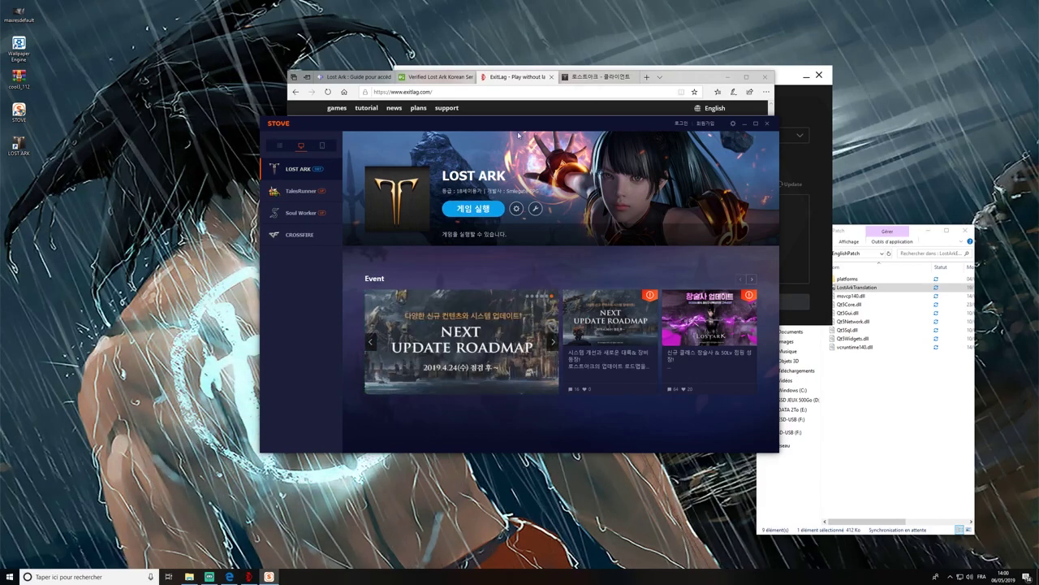
{"action": "left_click", "coordinate": [621, 107]}
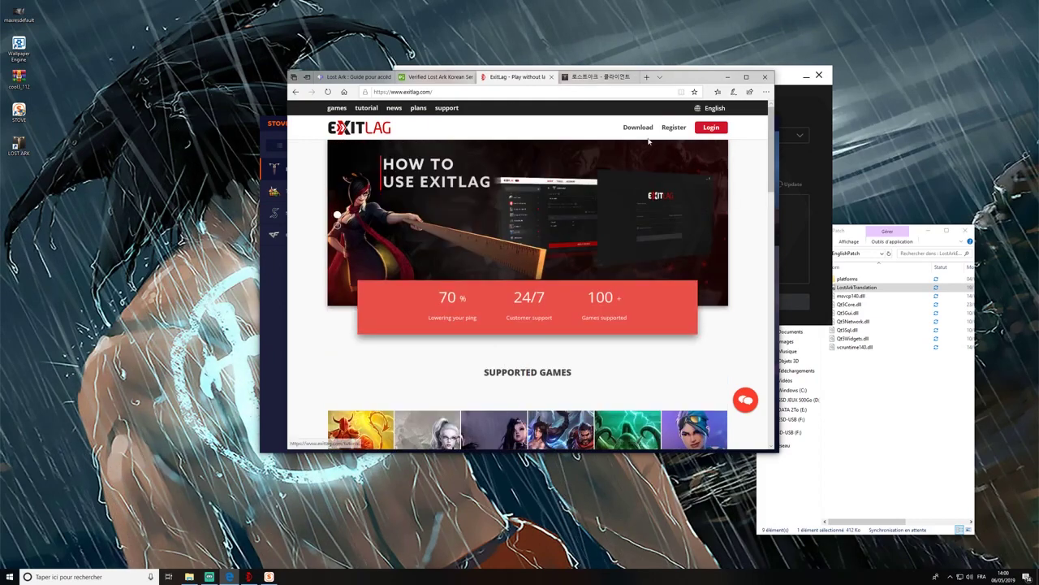
- Switch Edge to the 로스트아크 download tab and move the STOVE launcher to the upper left
{"action": "left_click", "coordinate": [599, 76]}
{"action": "left_click", "coordinate": [747, 77]}
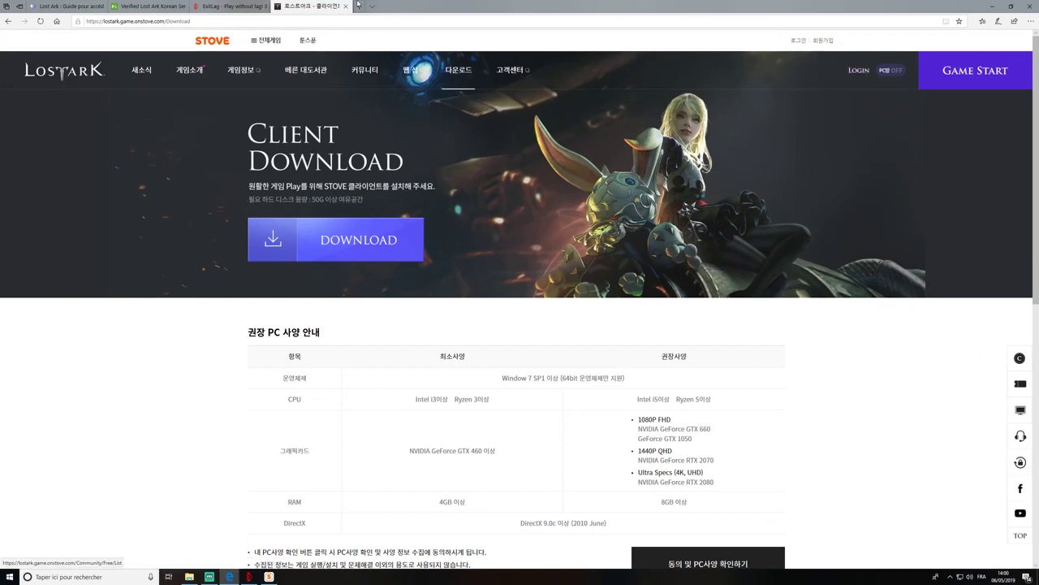
{"action": "double_click", "coordinate": [453, 6]}
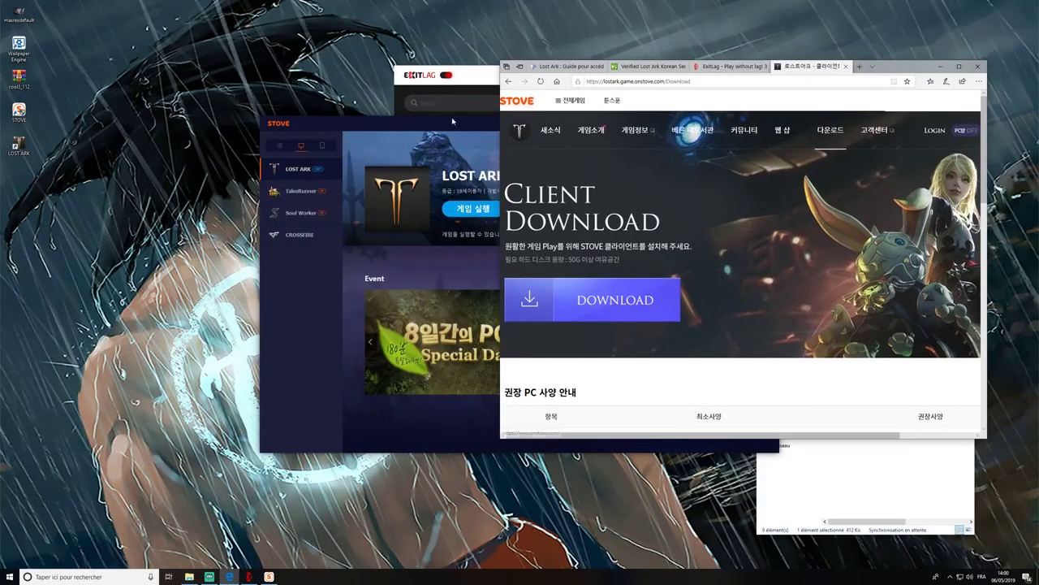
{"action": "left_click_drag", "start_coordinate": [453, 121], "coordinate": [233, 98]}
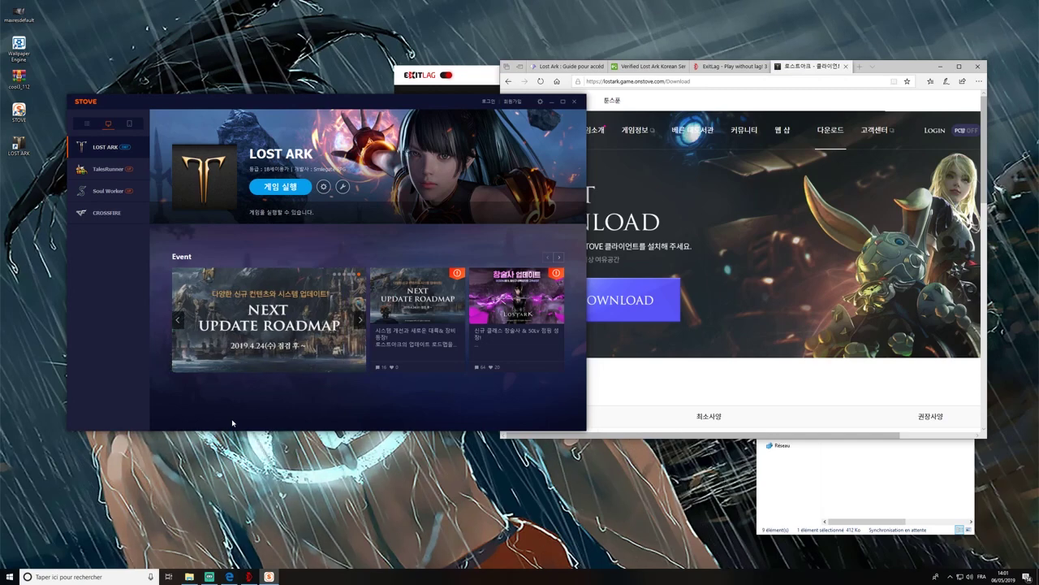
- Choose 게임 실행 in STOVE and log in by entering the account password
{"action": "left_click", "coordinate": [280, 188]}
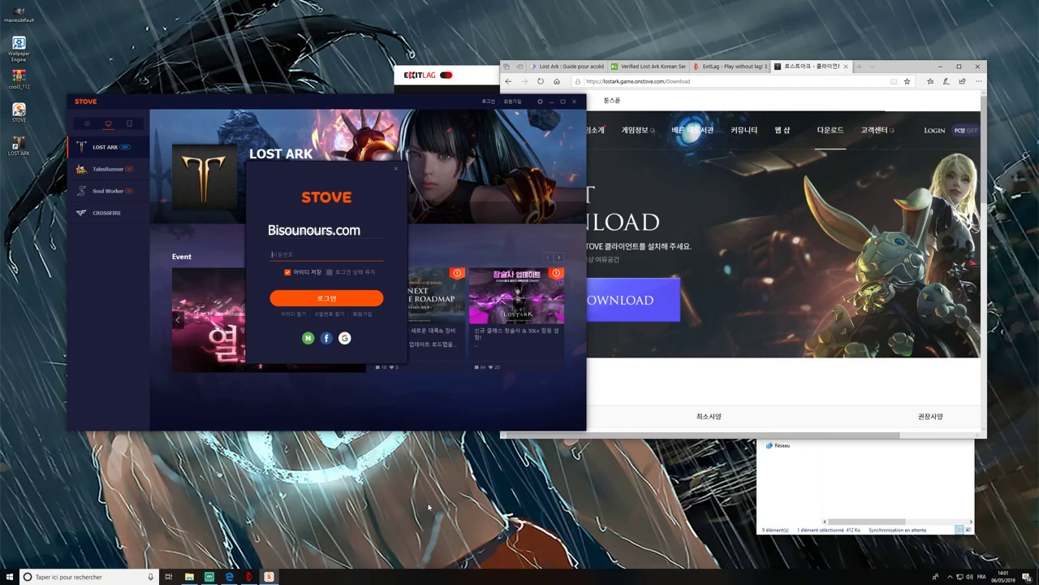
{"action": "type", "text": "a"}
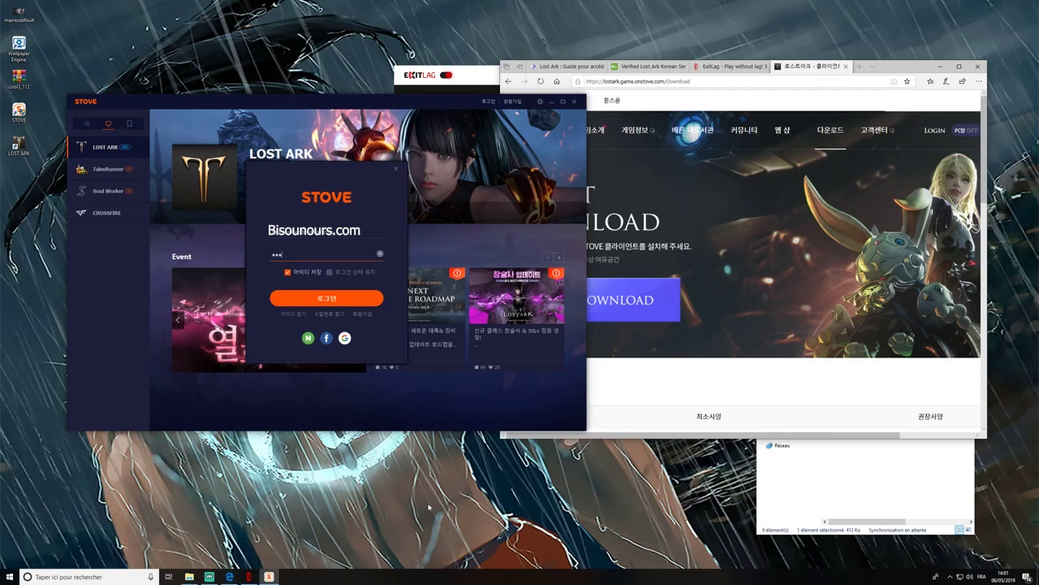
{"action": "type", "text": "a"}
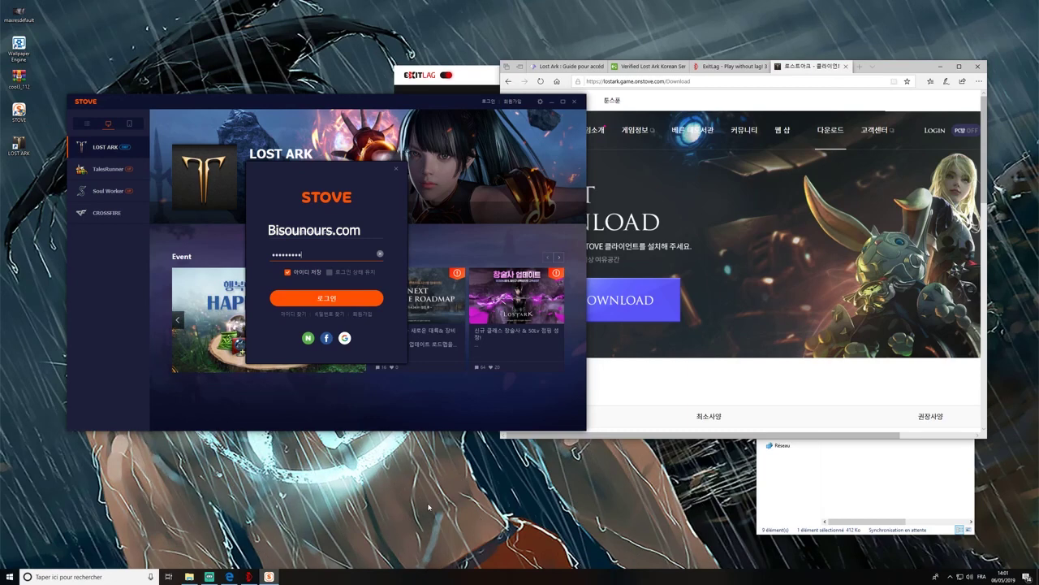
{"action": "type", "text": "aa"}
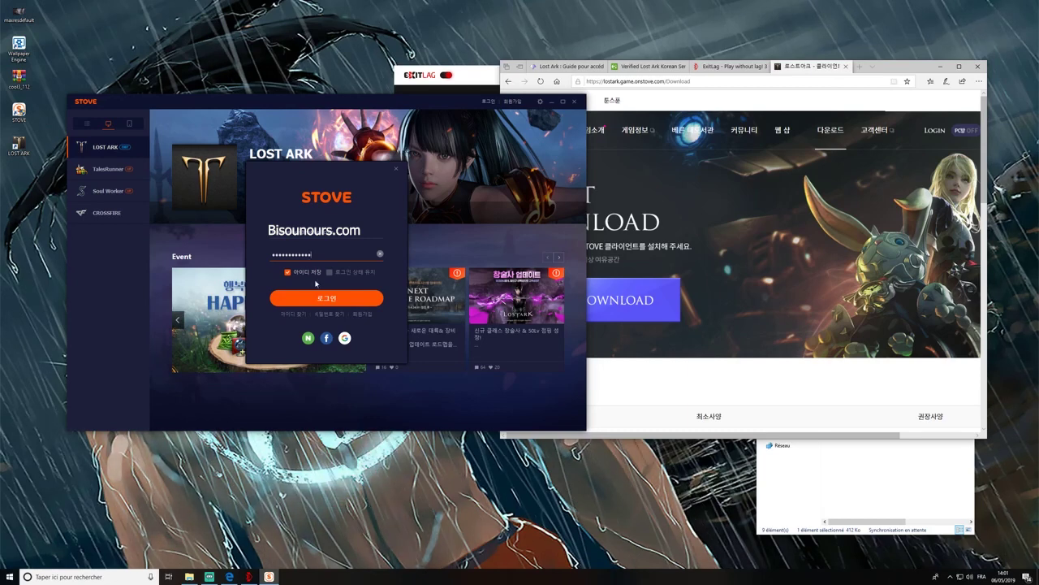
{"action": "left_click", "coordinate": [330, 302]}
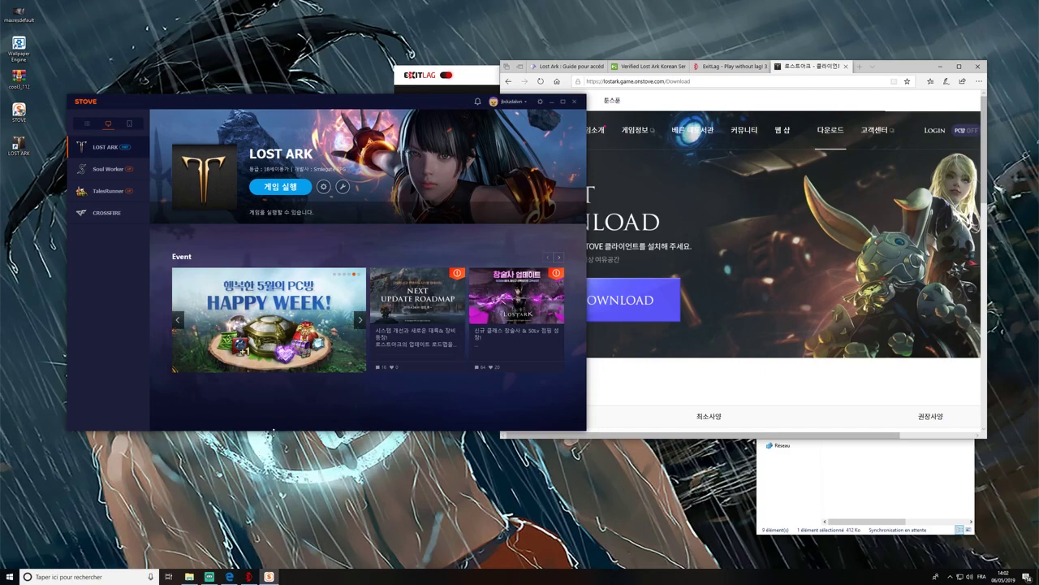
- Check the Verified Lost Ark Korean tab, then minimize STOVE and Edge to reveal LostArkEnglishPatch
{"action": "left_click", "coordinate": [552, 104]}
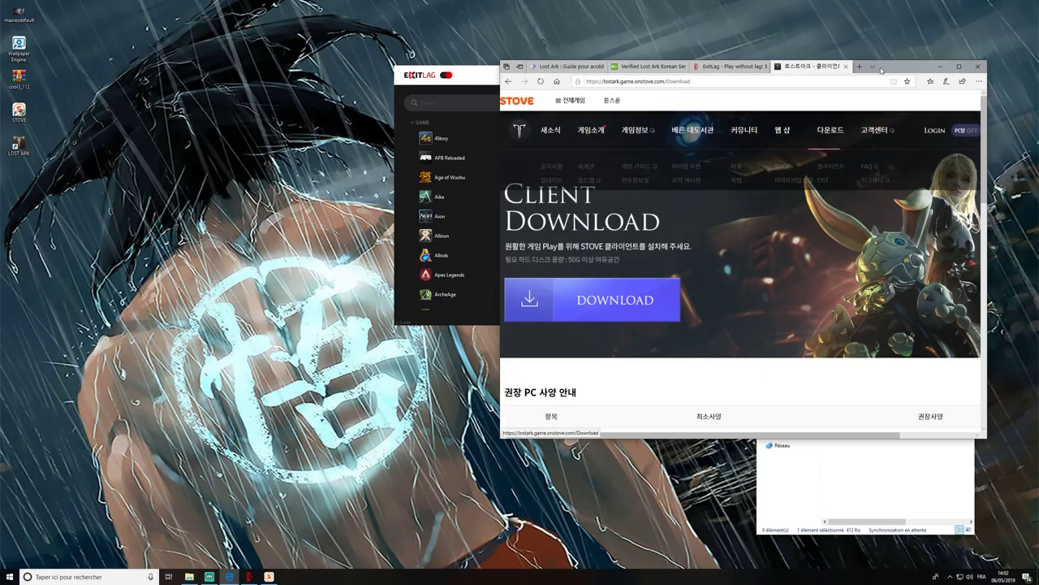
{"action": "left_click_drag", "start_coordinate": [901, 69], "coordinate": [500, 111]}
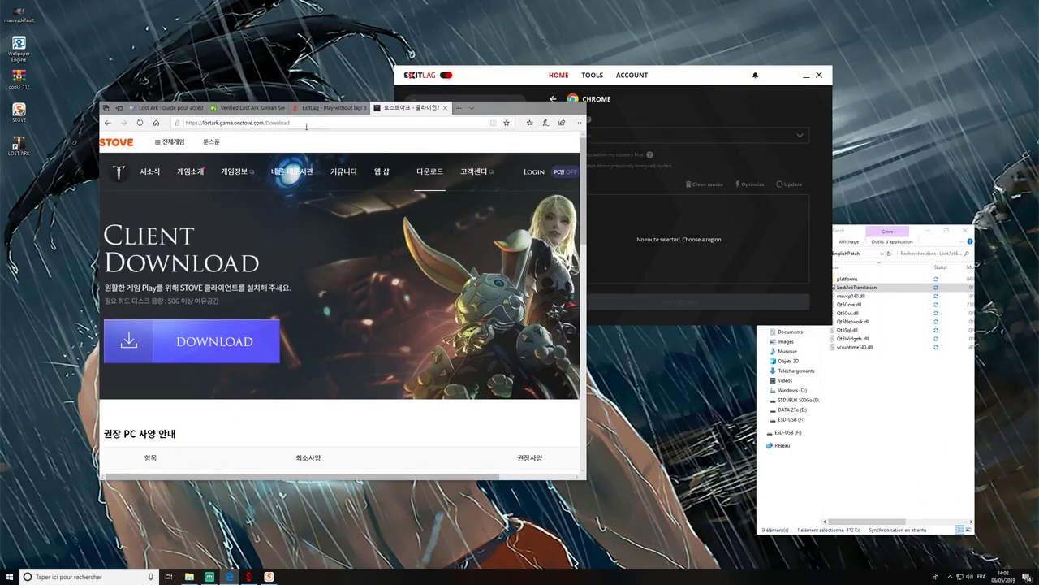
{"action": "left_click", "coordinate": [252, 112]}
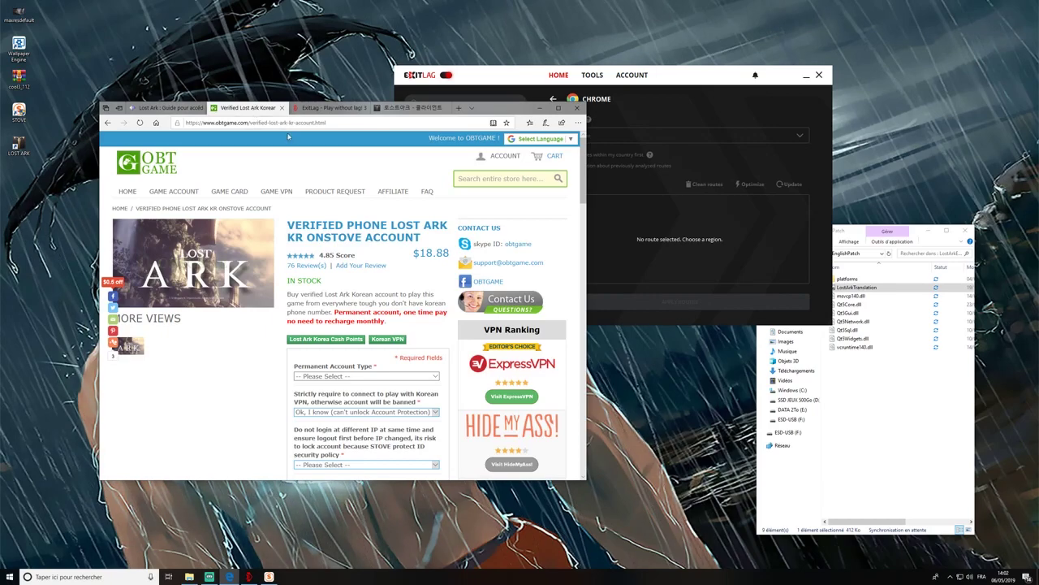
{"action": "left_click", "coordinate": [538, 108]}
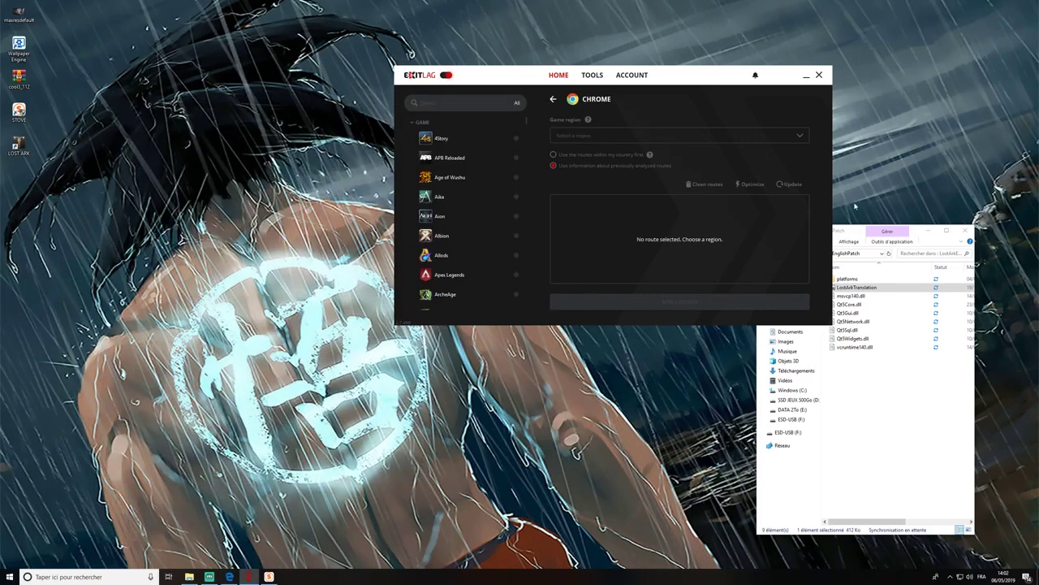
{"action": "left_click", "coordinate": [873, 241]}
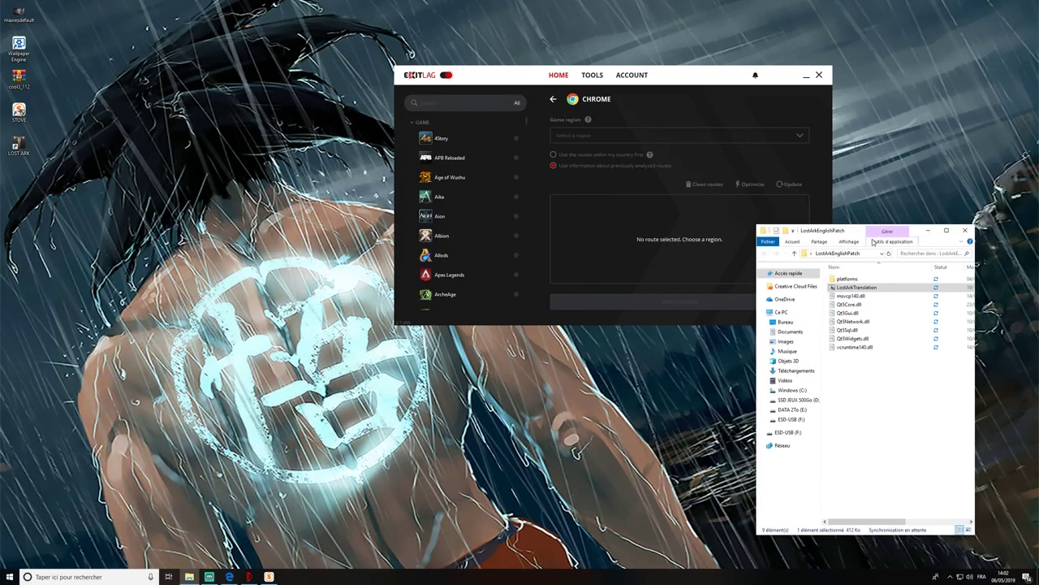
- Maximize the LostArkEnglishPatch folder and run the LostArkTranslation application
{"action": "left_click", "coordinate": [945, 231]}
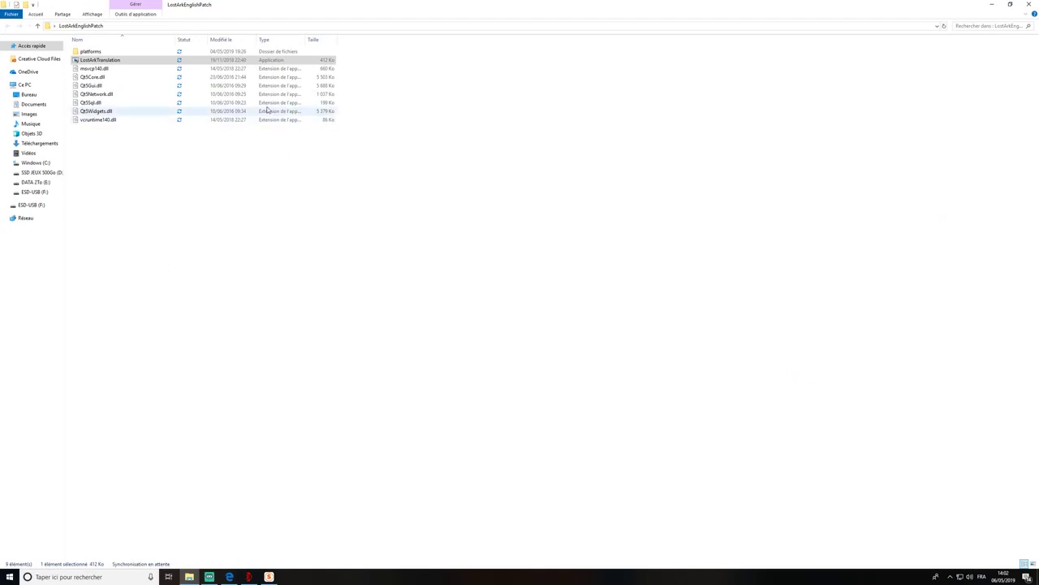
{"action": "left_click", "coordinate": [99, 68]}
{"action": "left_click", "coordinate": [102, 61]}
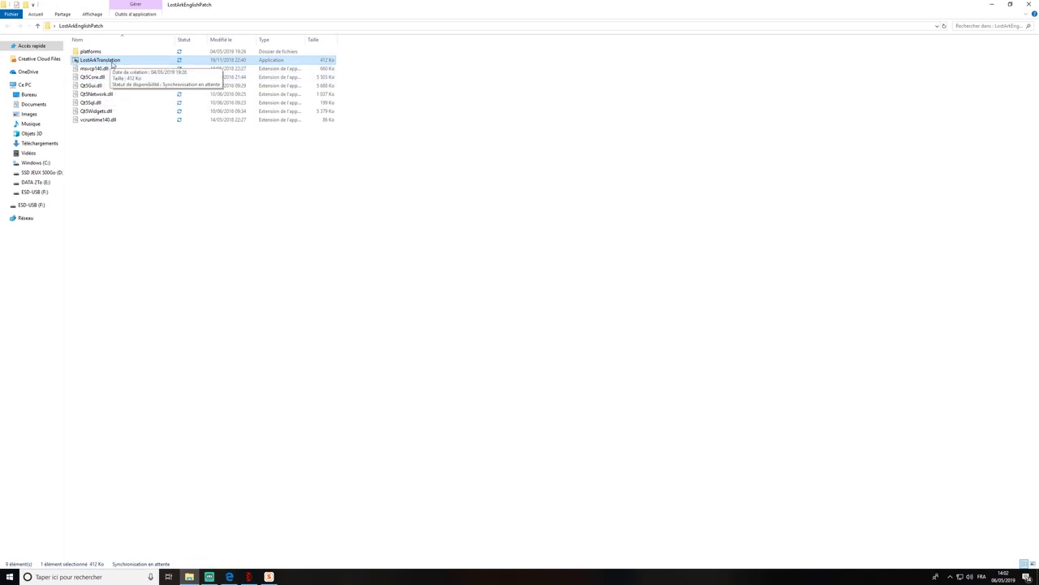
{"action": "double_click", "coordinate": [113, 64]}
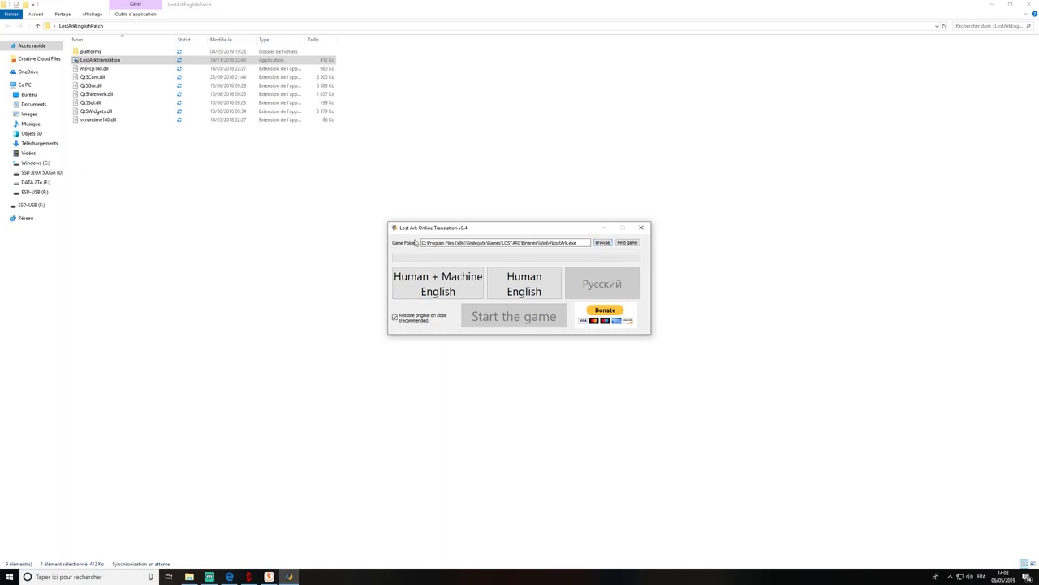
- Apply the Human + Machine English patch until it reports success, then minimize Explorer
{"action": "left_click", "coordinate": [449, 295]}
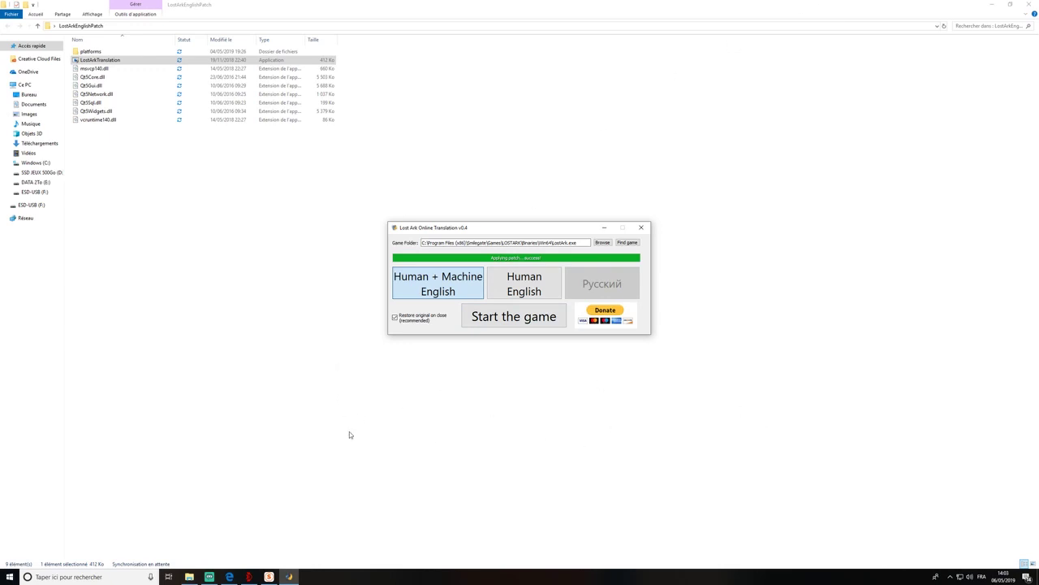
{"action": "left_click", "coordinate": [990, 6]}
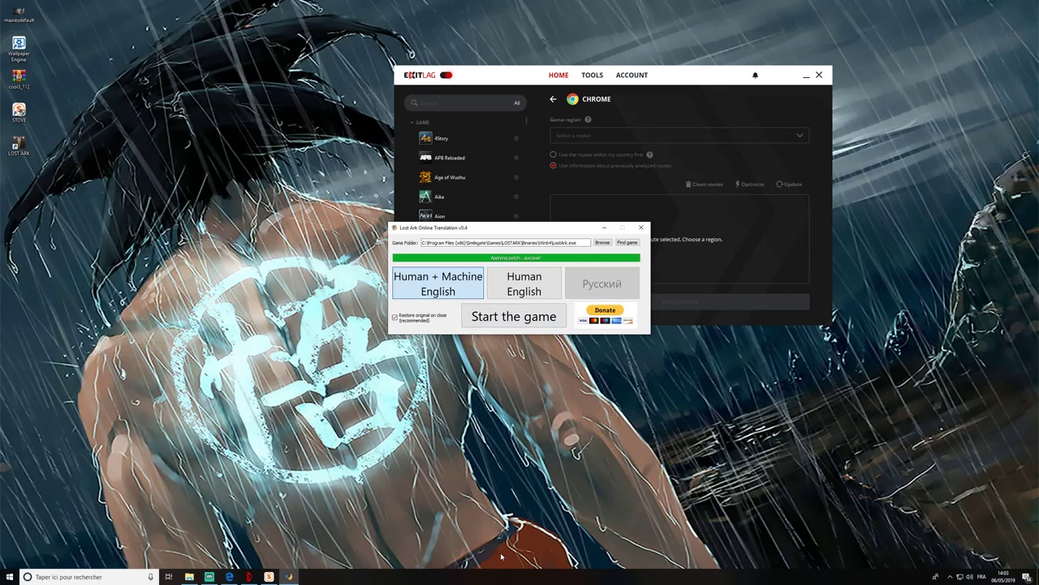
- Move the translation tool lower and start Lost Ark with 게임 실행 to begin the file check
{"action": "left_click_drag", "start_coordinate": [534, 237], "coordinate": [508, 388]}
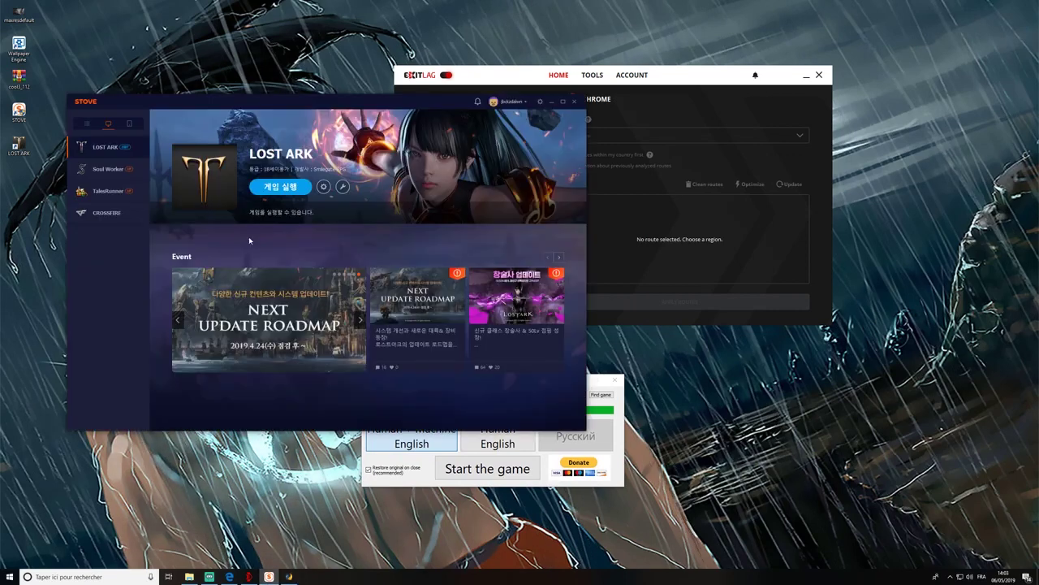
{"action": "left_click", "coordinate": [280, 186]}
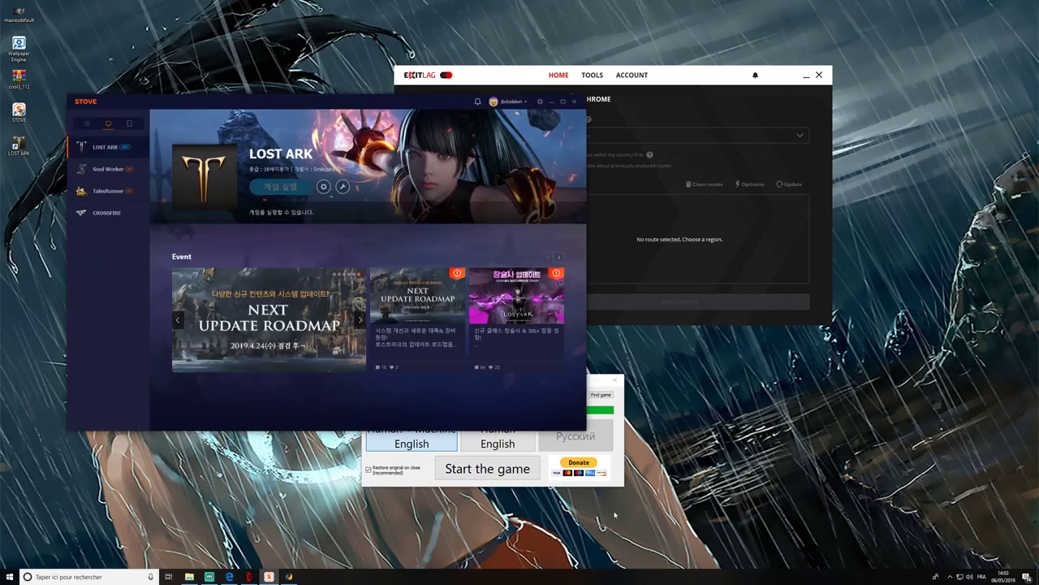
{"action": "left_click", "coordinate": [620, 483]}
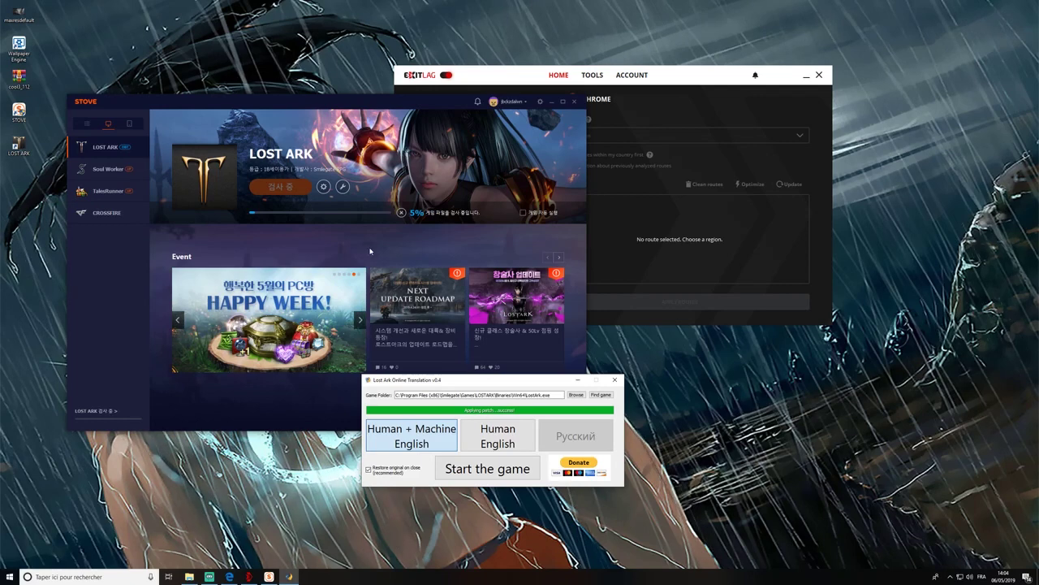
{"action": "left_click", "coordinate": [371, 106]}
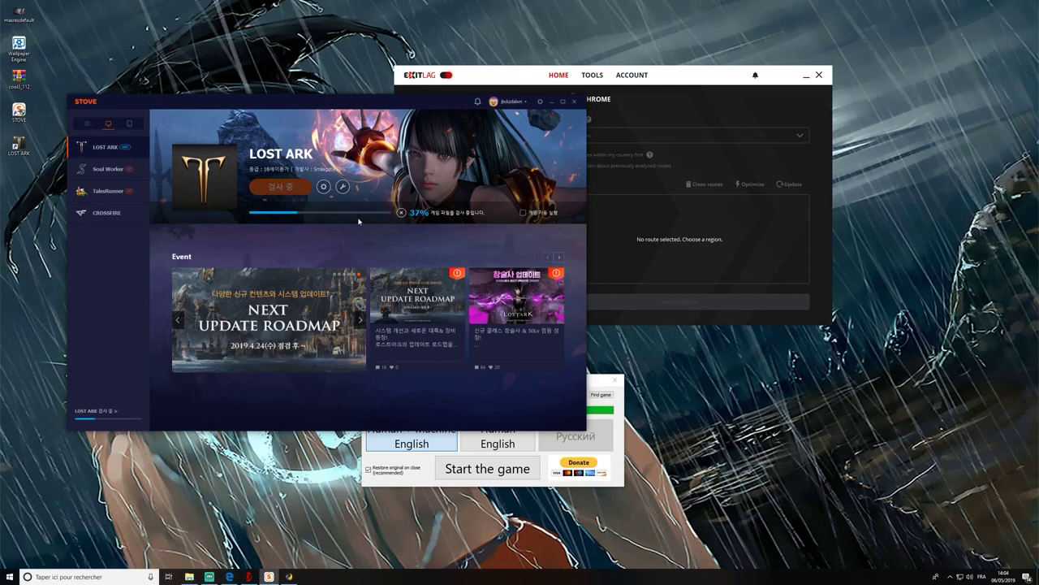
{"action": "left_click", "coordinate": [428, 481]}
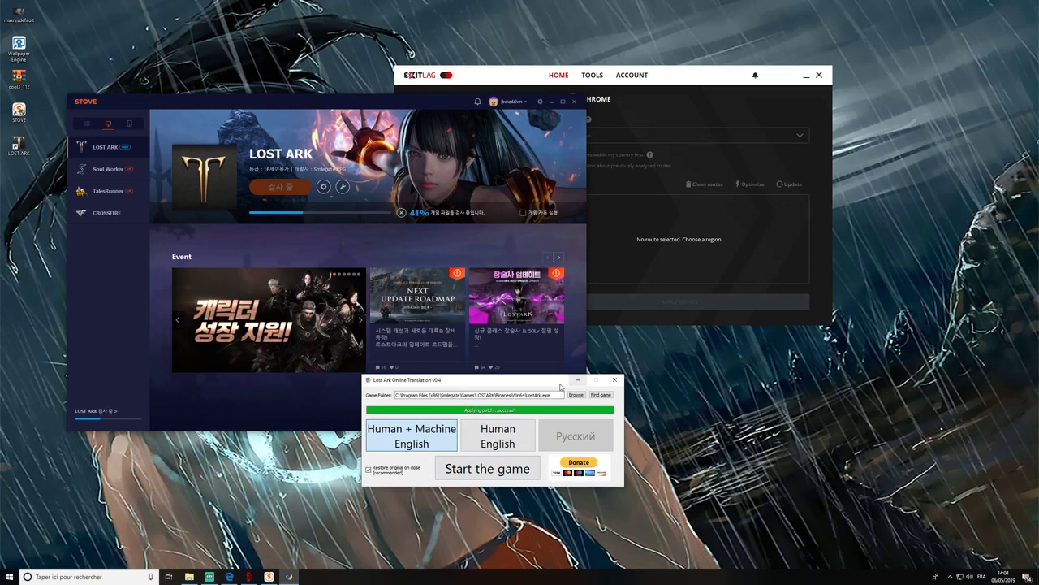
- Drag the Lost Ark Online Translation window to the bottom-right corner of the screen
{"action": "left_click_drag", "start_coordinate": [554, 381], "coordinate": [912, 431]}
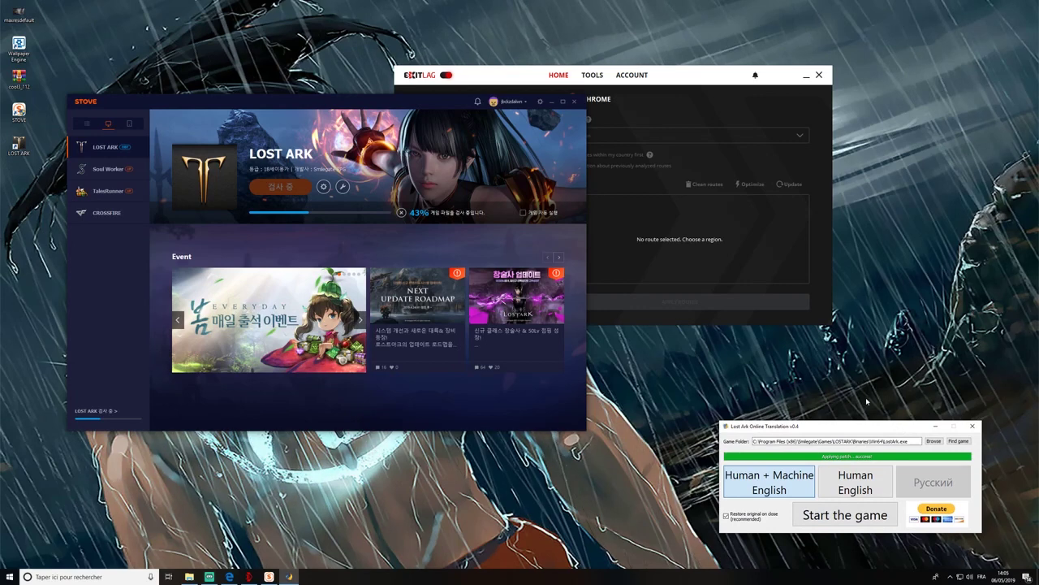